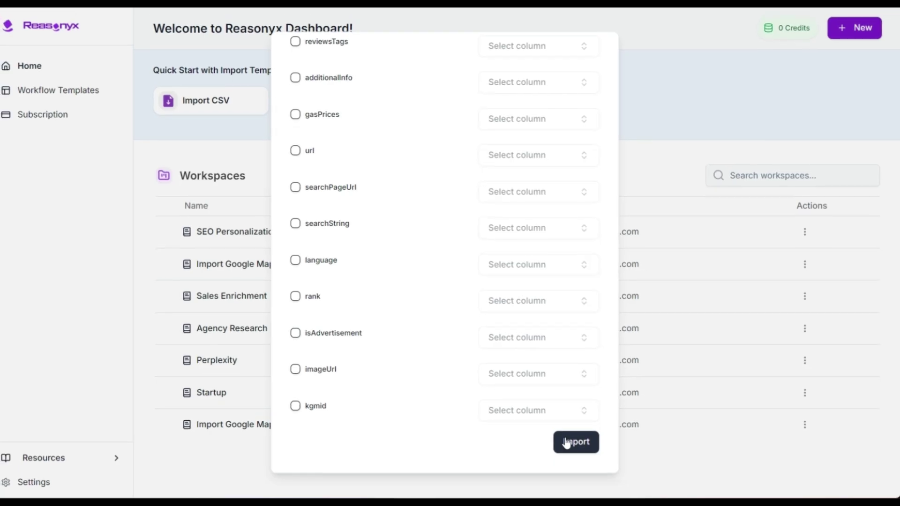
Import the Google Maps data with the mapped columns and review the raw output of The View Rooftop.
click(566, 443)
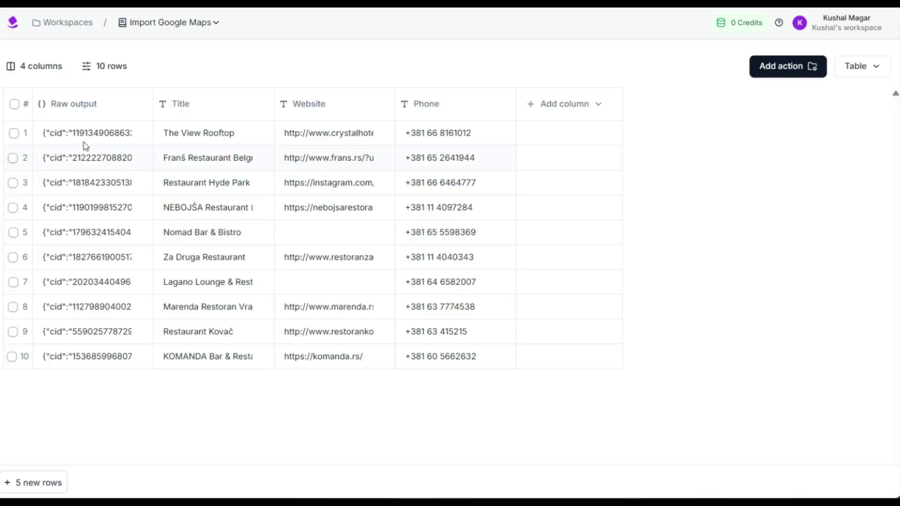
click(84, 135)
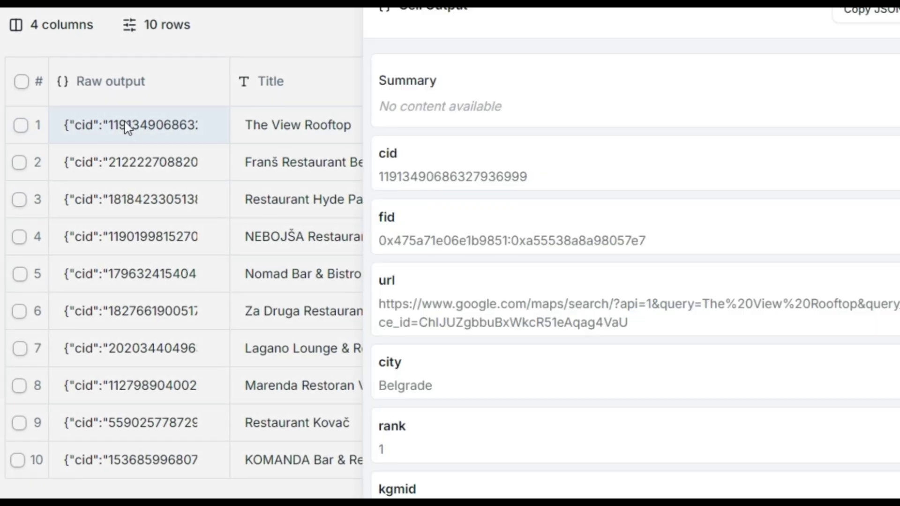
scroll(534, 192, down, 10)
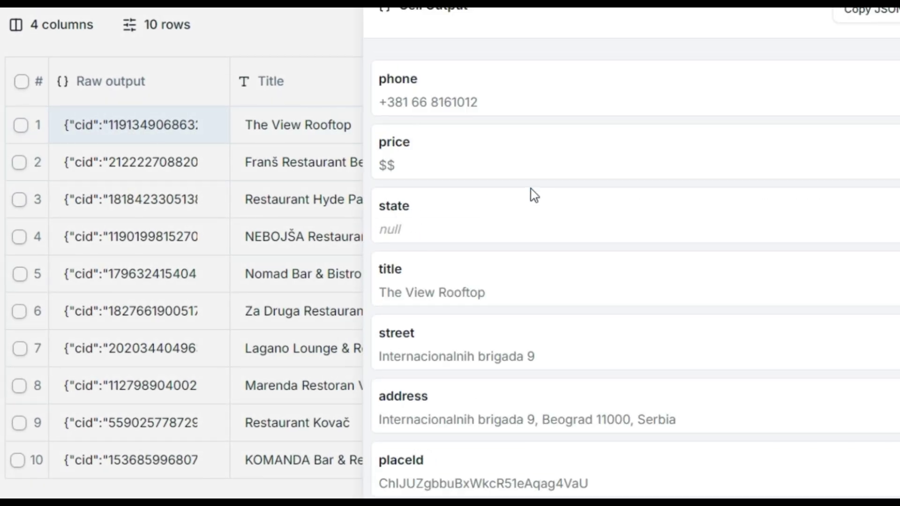
scroll(535, 192, down, 20)
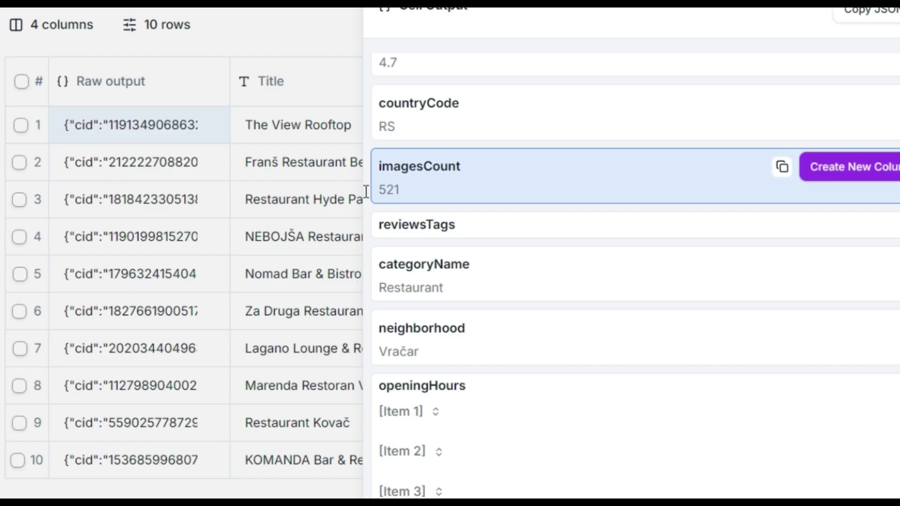
click(199, 202)
Examine the raw output fields of the Franš Restaurant row.
click(152, 170)
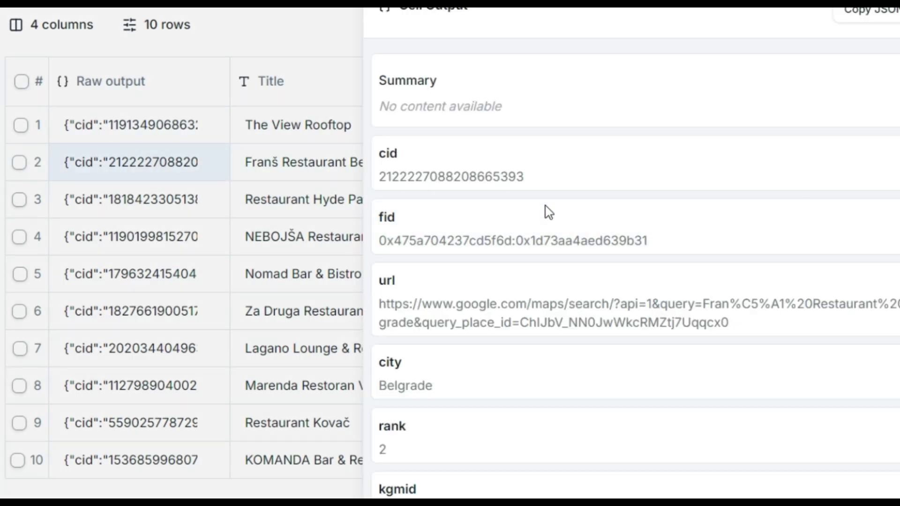
scroll(545, 211, down, 15)
scroll(544, 207, down, 15)
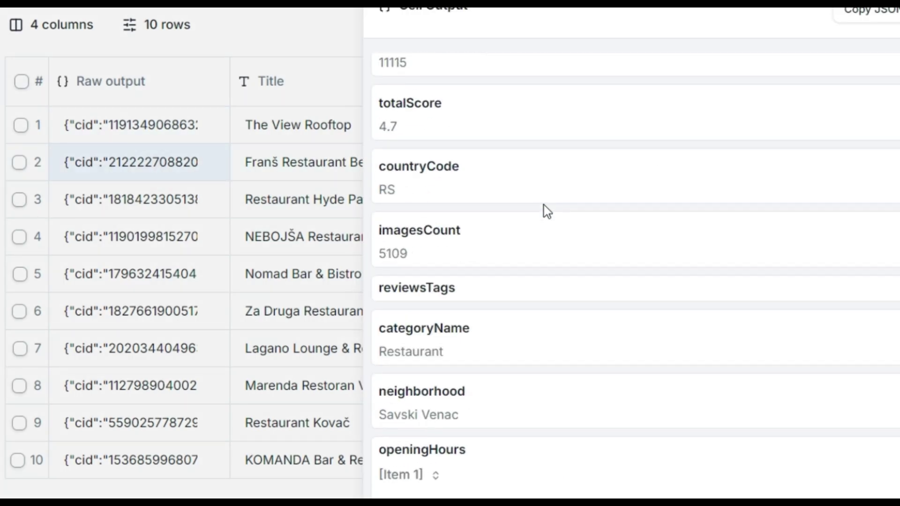
click(265, 204)
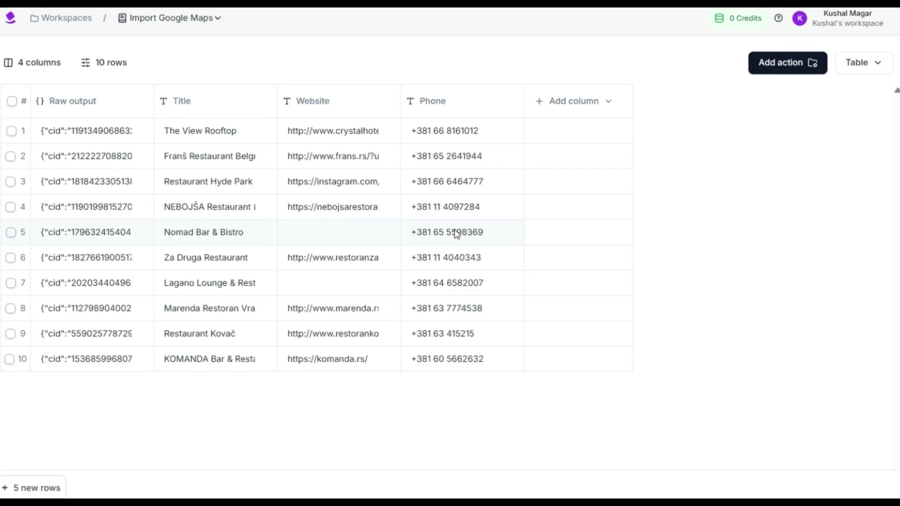
Search the actions for "enrich" and add Enrich Organization with the Website column as its domain.
click(780, 63)
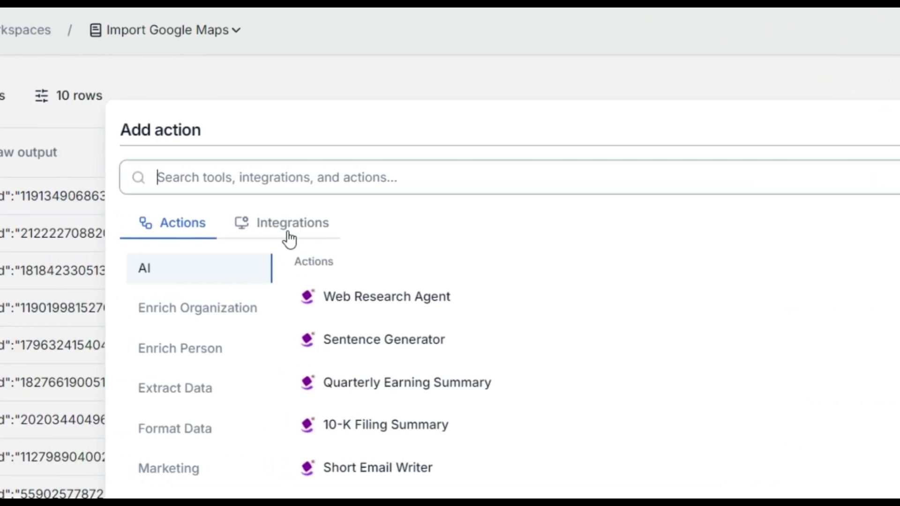
click(206, 234)
click(110, 234)
click(132, 177)
text(enrich)
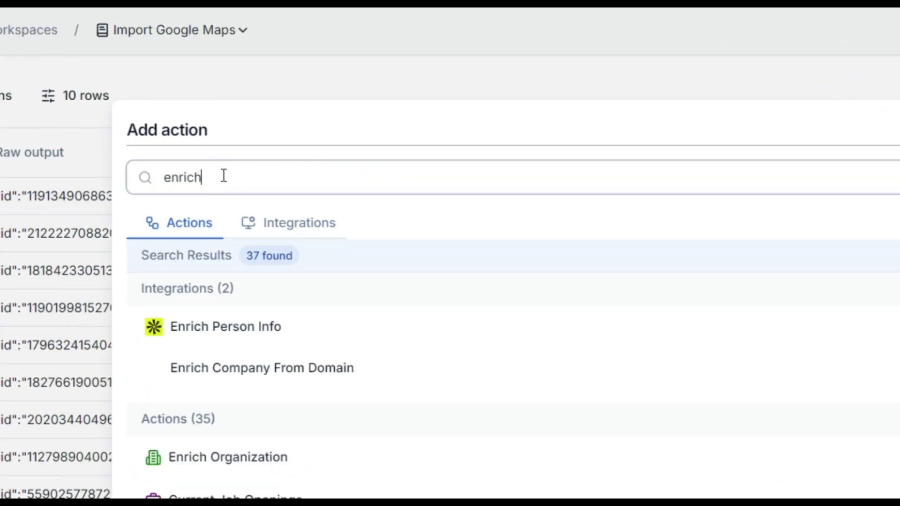
click(253, 462)
click(387, 349)
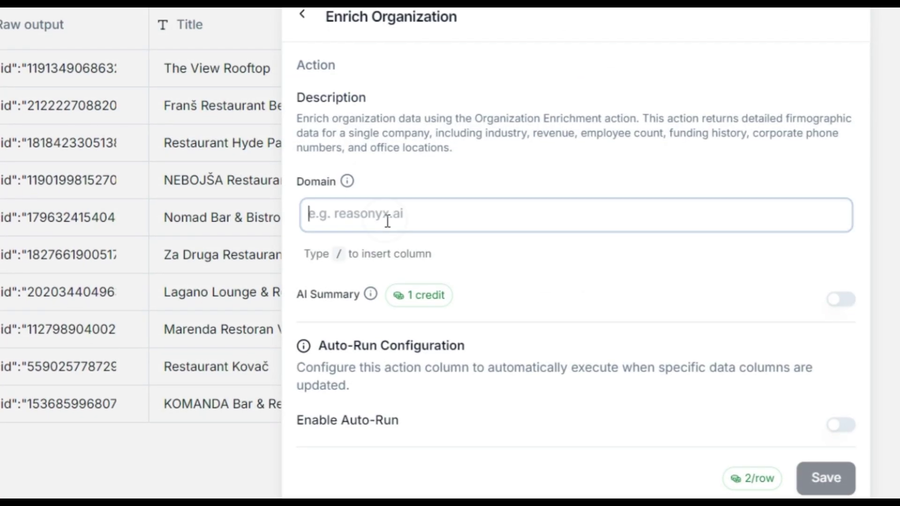
text(/)
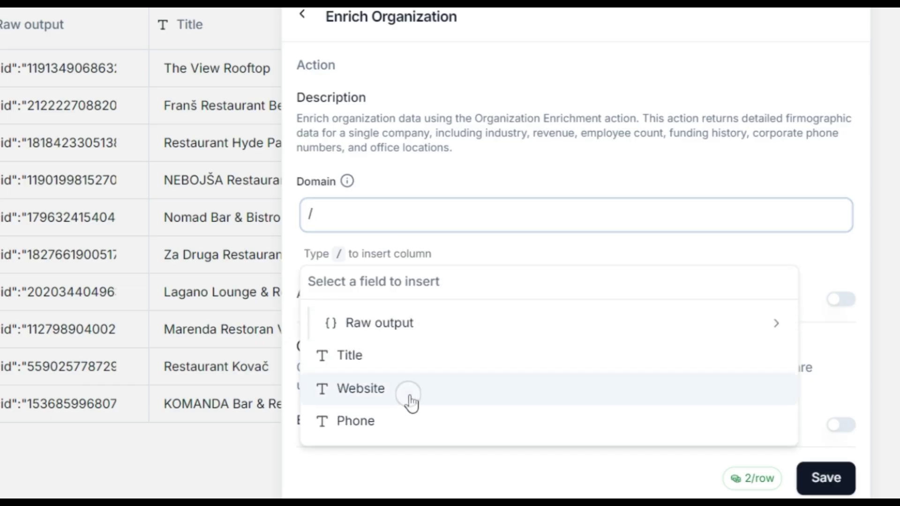
click(361, 389)
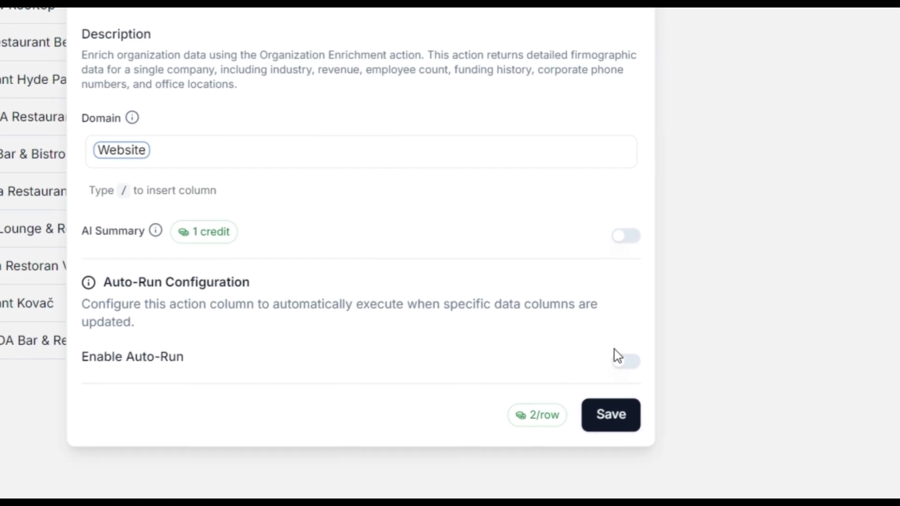
Enable auto-run with a trigger column for Enrich Organization, save it, and run the column for all rows.
click(669, 407)
scroll(428, 356, down, 2)
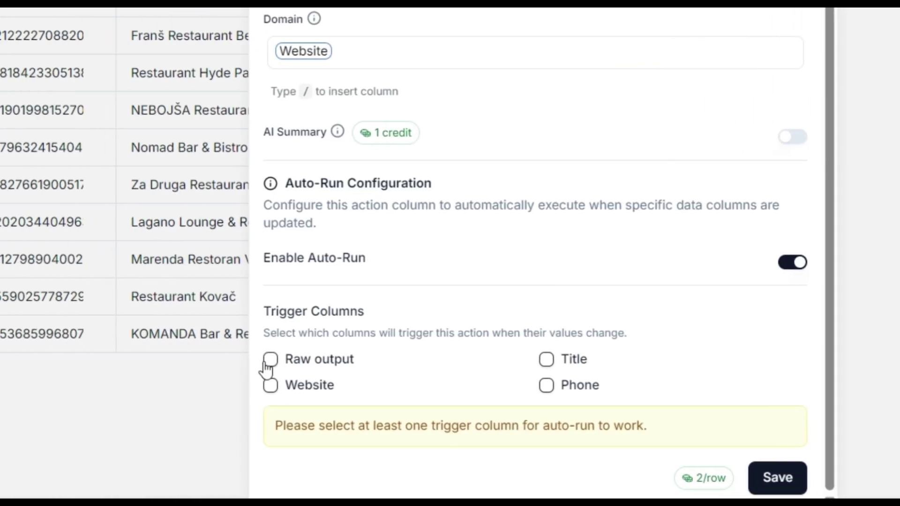
click(113, 359)
scroll(281, 328, down, 2)
click(602, 431)
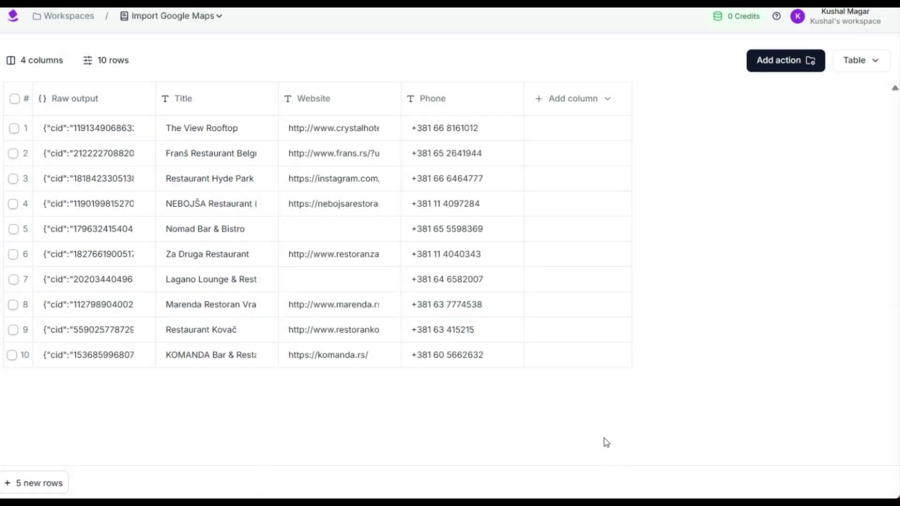
drag(645, 124, 675, 112)
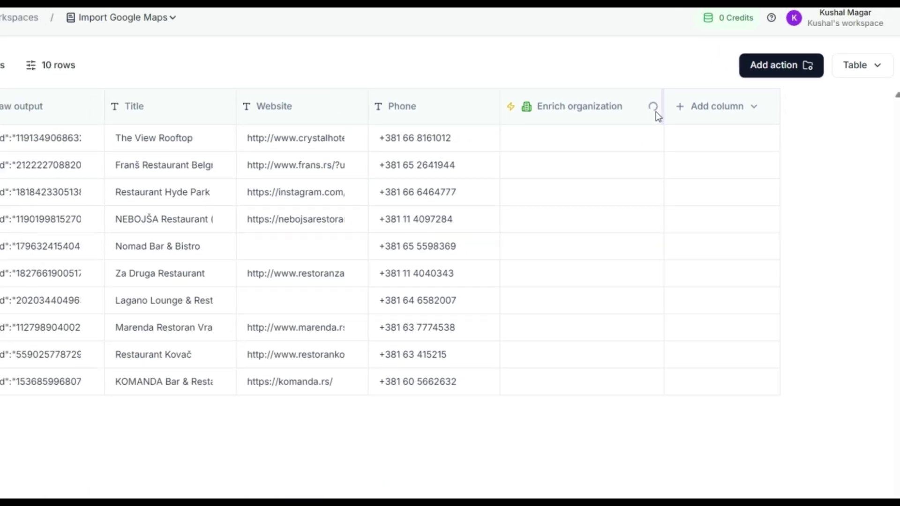
Examine the enrichment output of The View Rooftop, including the first item under technology_names.
click(636, 194)
scroll(360, 193, down, 10)
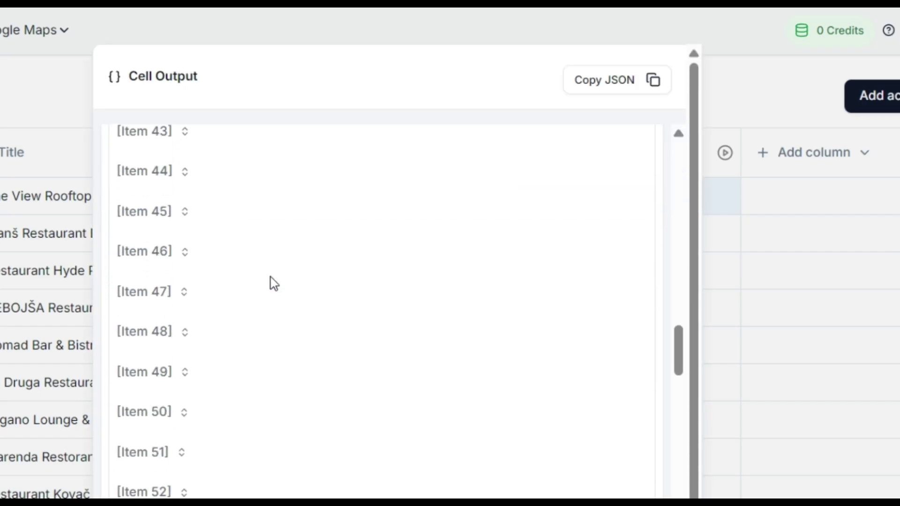
scroll(274, 378, down, 4)
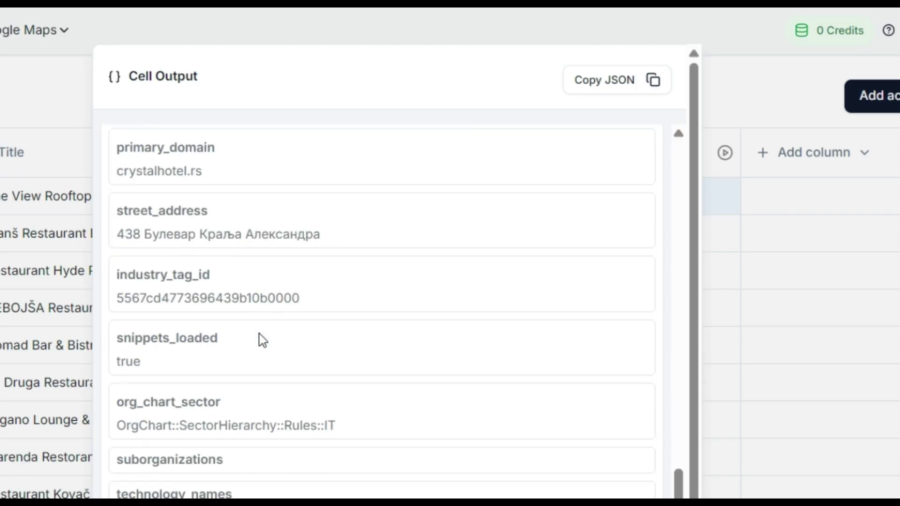
scroll(262, 339, down, 4)
click(167, 263)
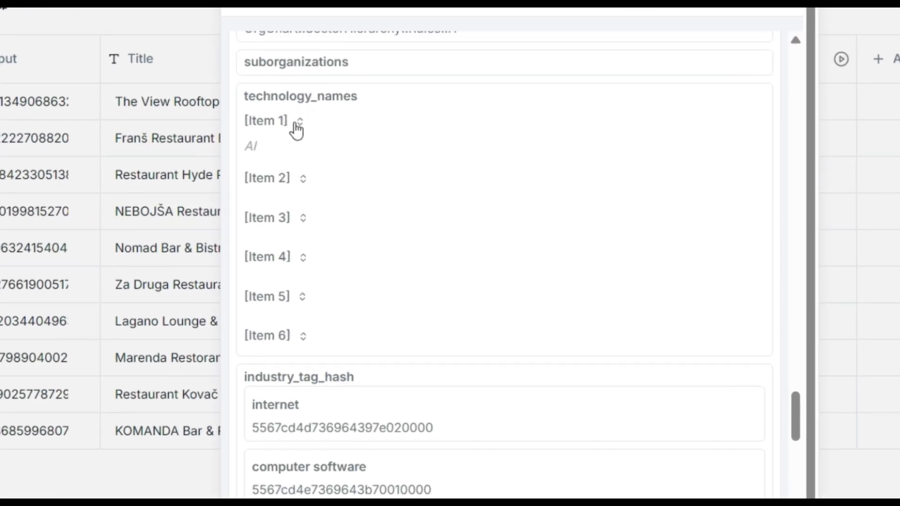
click(296, 124)
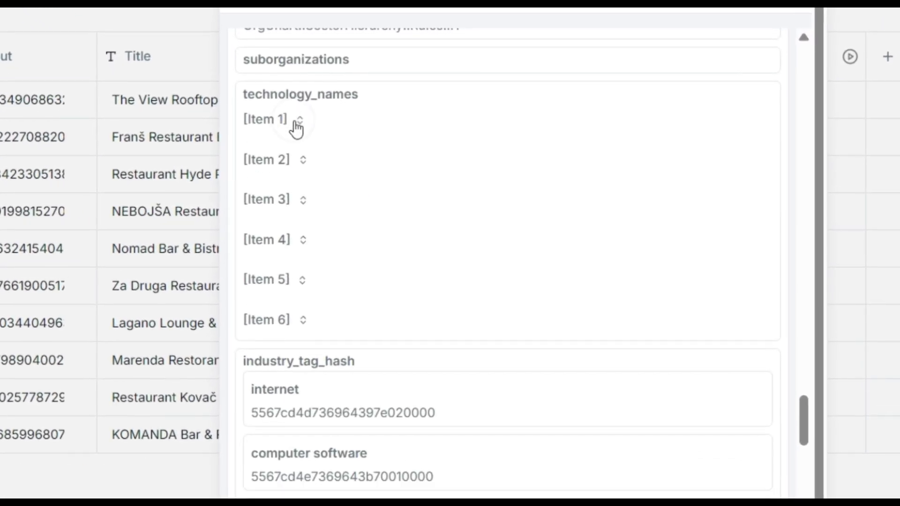
click(879, 124)
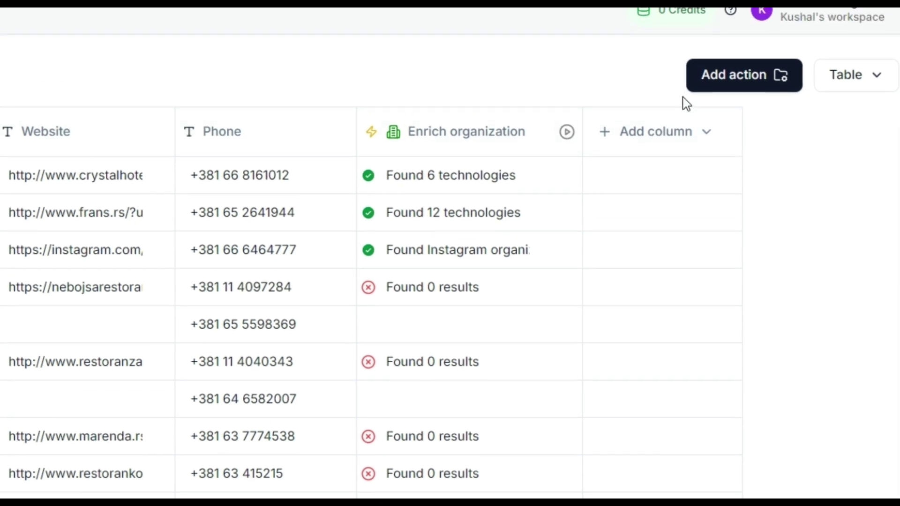
Examine the enrichment output of Franš Restaurant, including its short description and current technologies.
click(443, 168)
scroll(295, 310, down, 15)
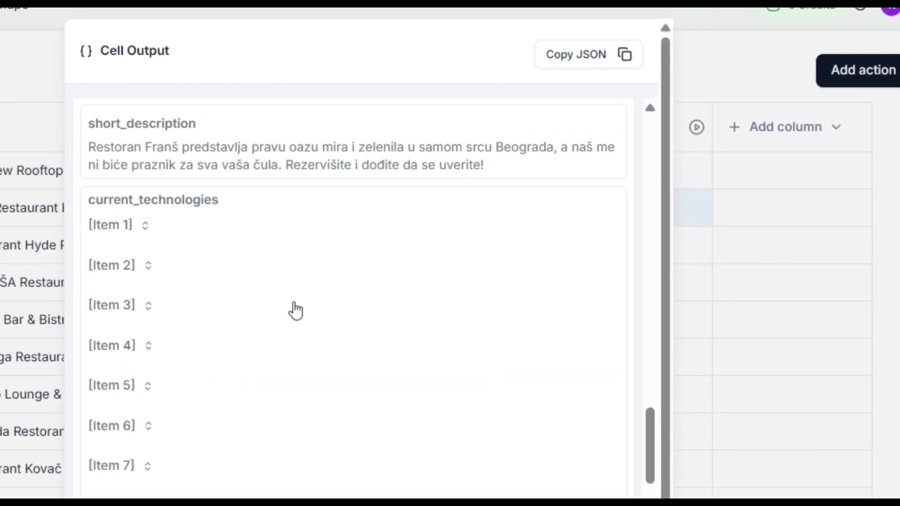
click(717, 255)
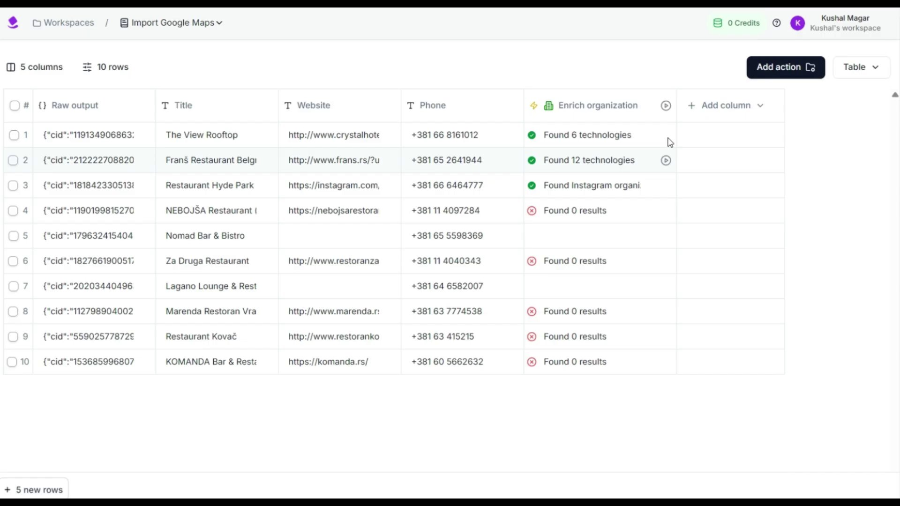
Search the available actions for "scrape" and choose Scrape Single Webpage.
click(784, 73)
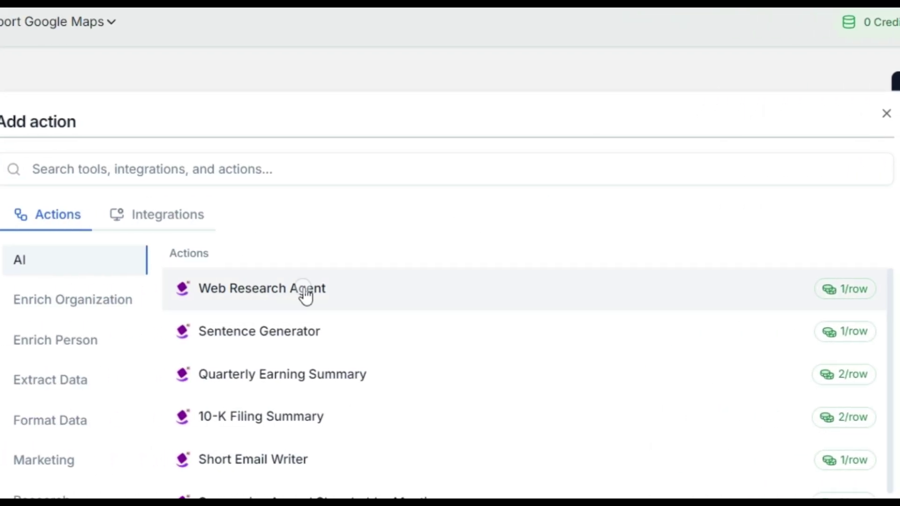
drag(306, 294, 211, 228)
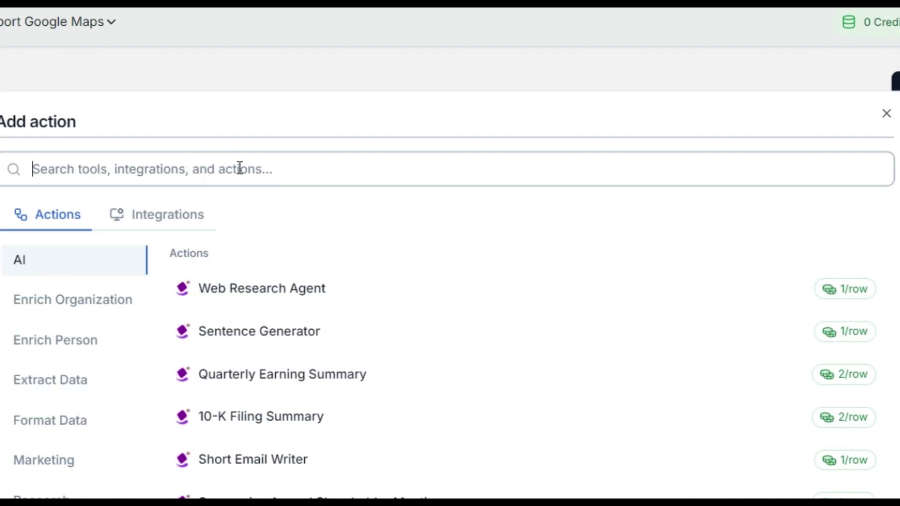
text(scrape)
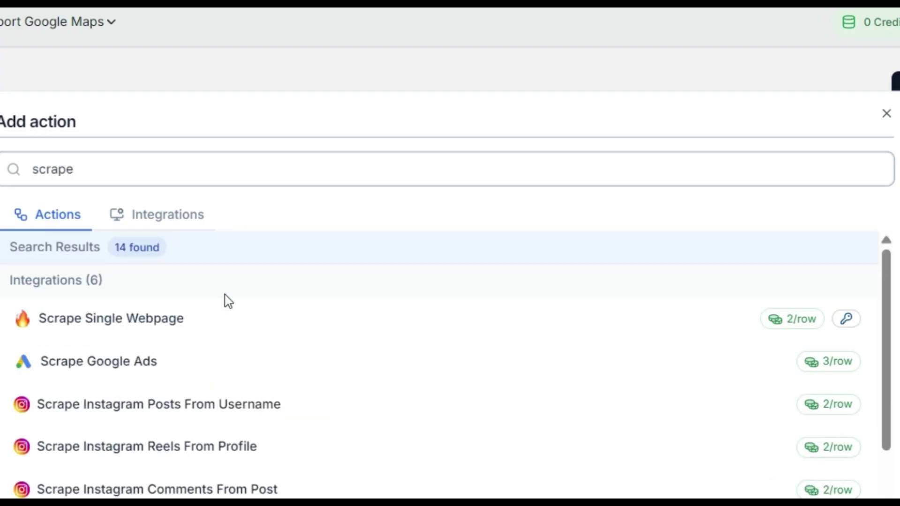
click(222, 330)
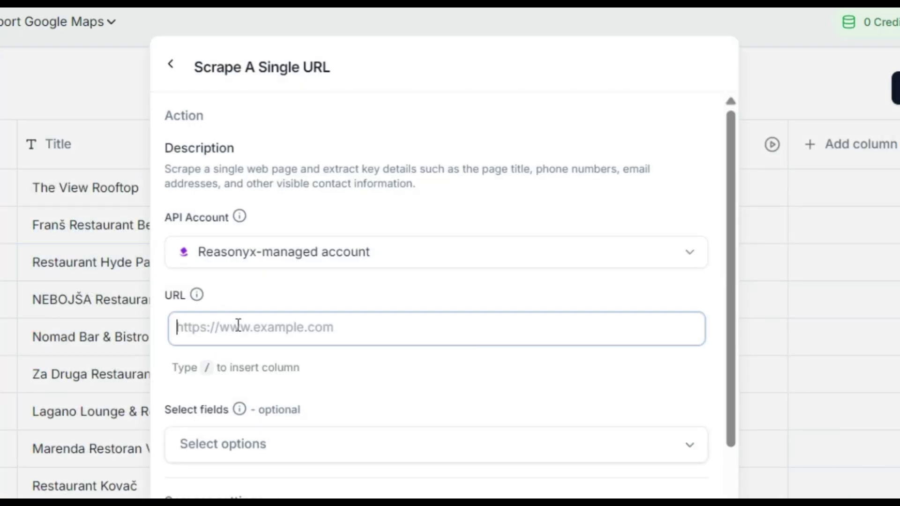
Use the Website column as the scraper's URL and select all available fields for extraction.
click(238, 325)
text(/)
scroll(261, 328, down, 3)
click(253, 364)
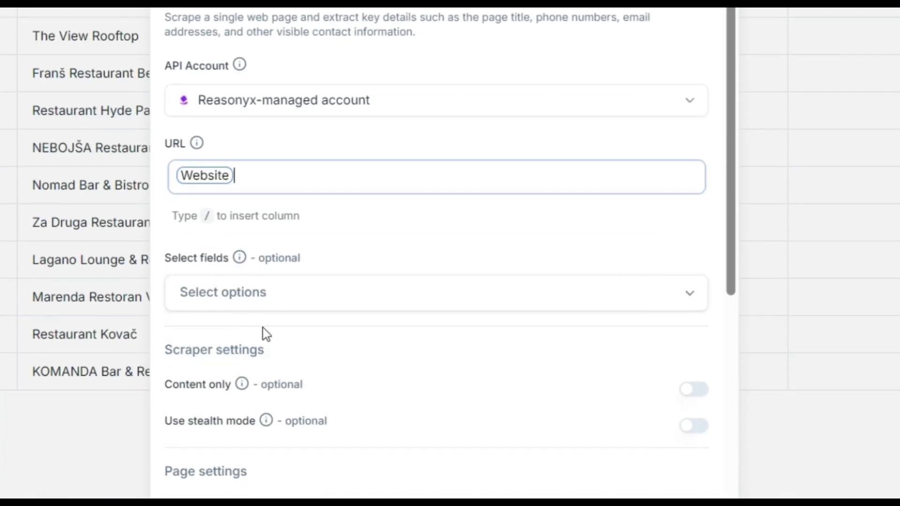
scroll(263, 333, down, 5)
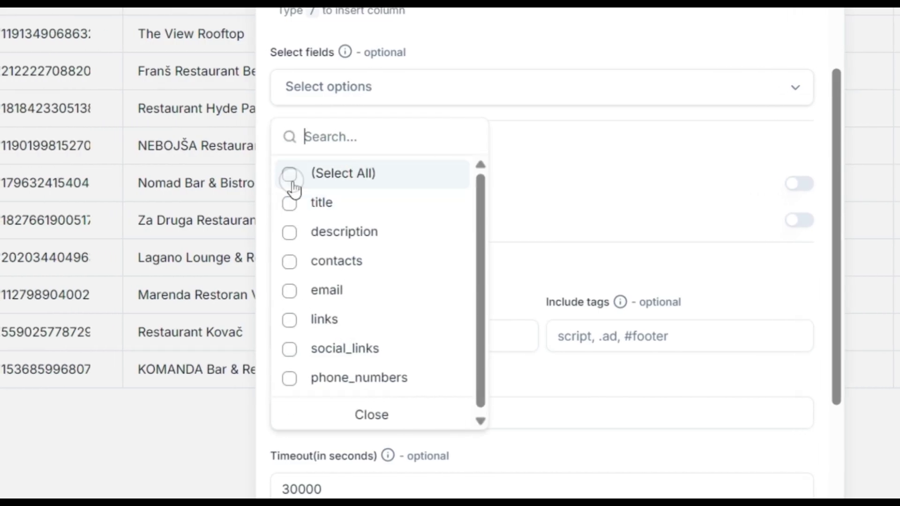
click(186, 171)
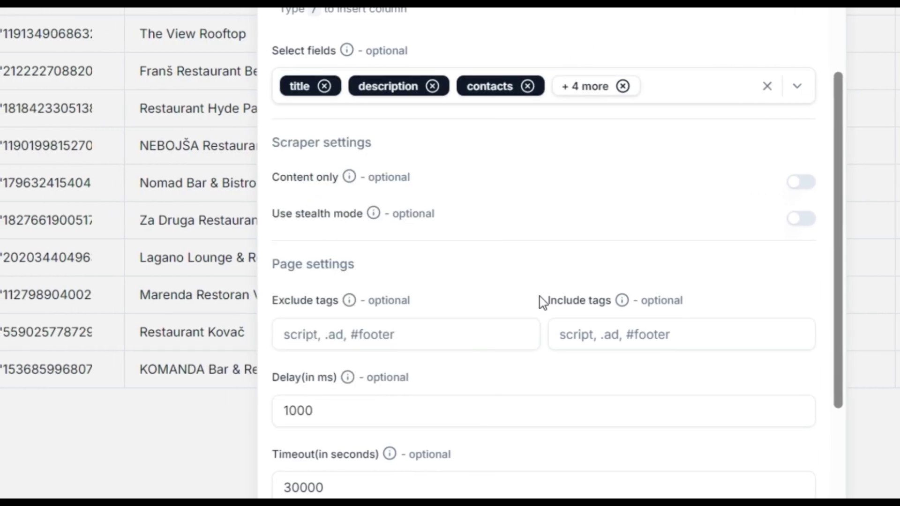
Enable auto-run triggered by the Enrich organization column, save the scrape action, and run its column for all rows.
scroll(538, 296, down, 5)
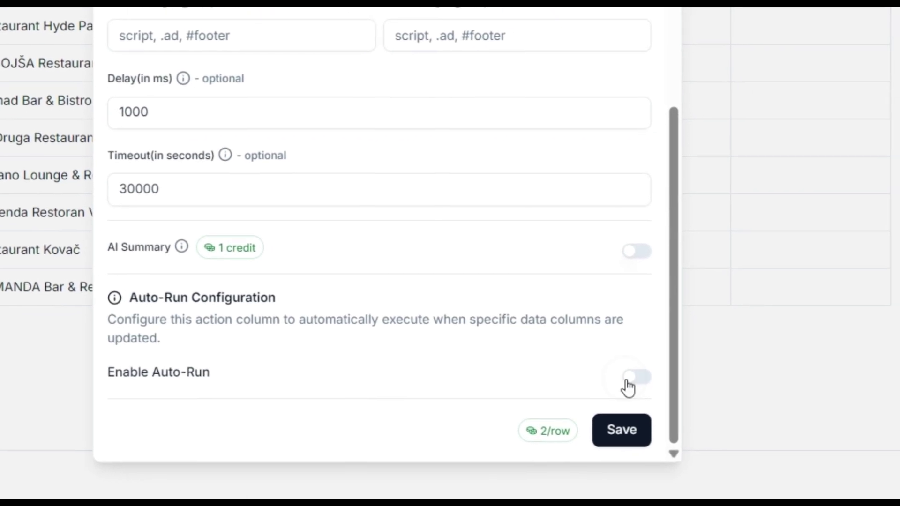
click(713, 382)
scroll(677, 375, down, 4)
click(273, 349)
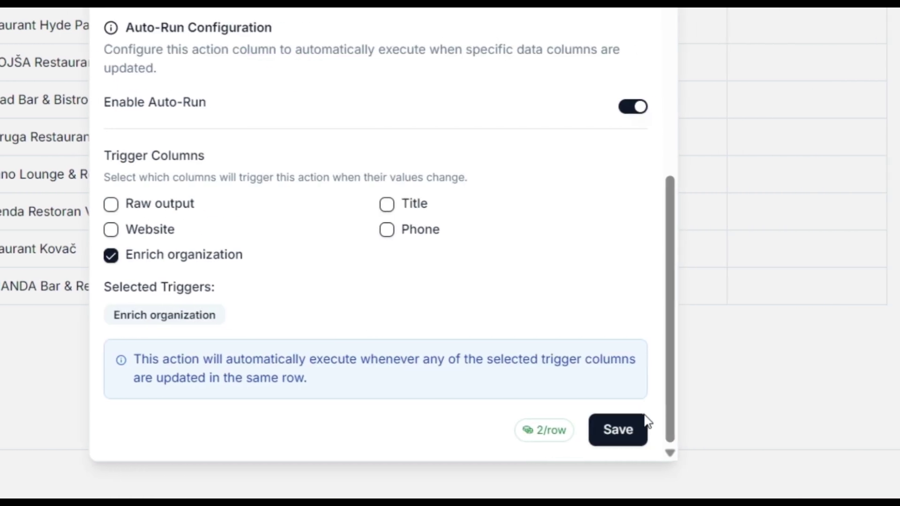
click(719, 430)
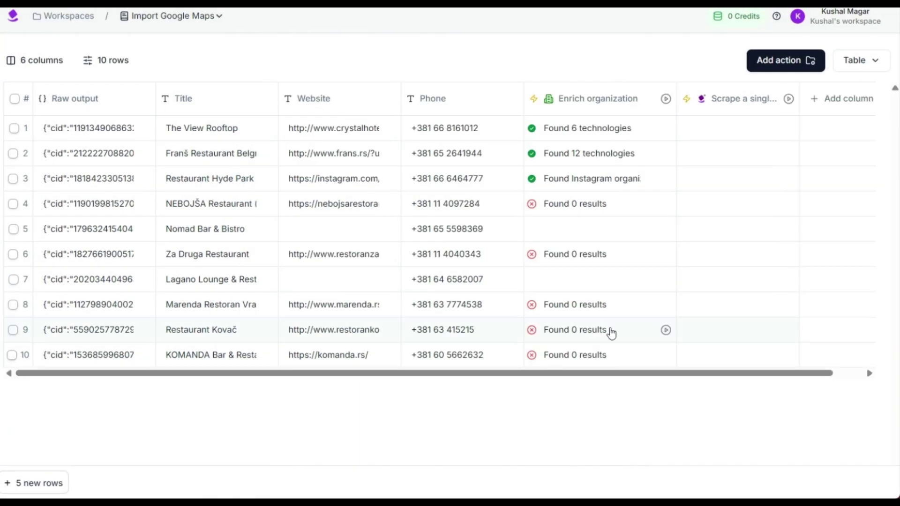
click(788, 98)
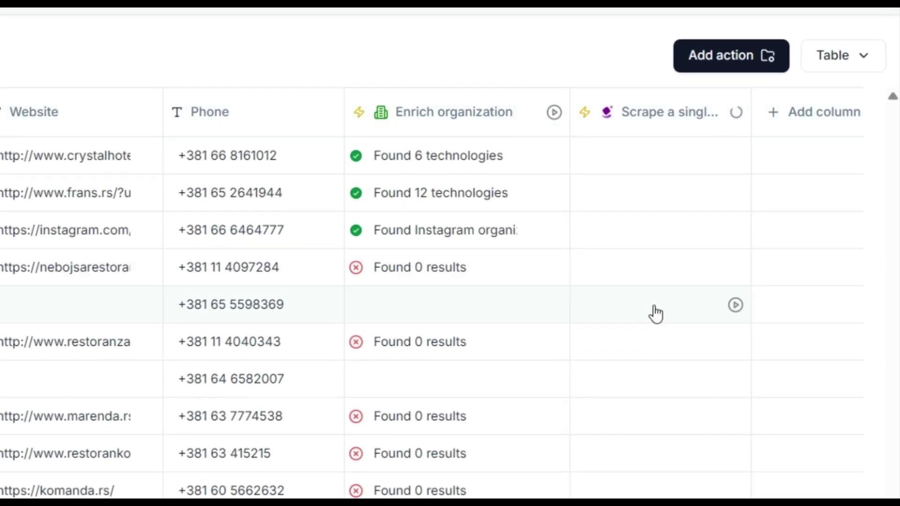
Examine the scraped website details of Franš Restaurant and The View Rooftop.
click(658, 193)
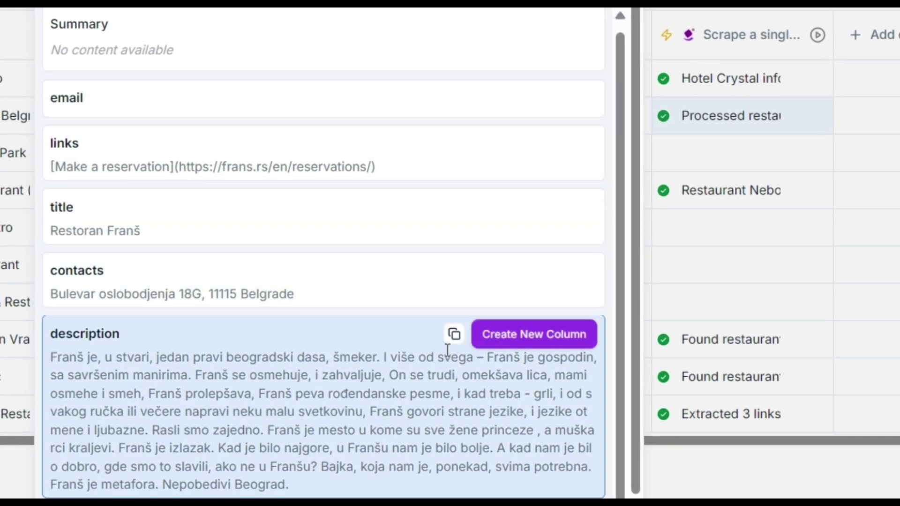
key(Escape)
click(616, 78)
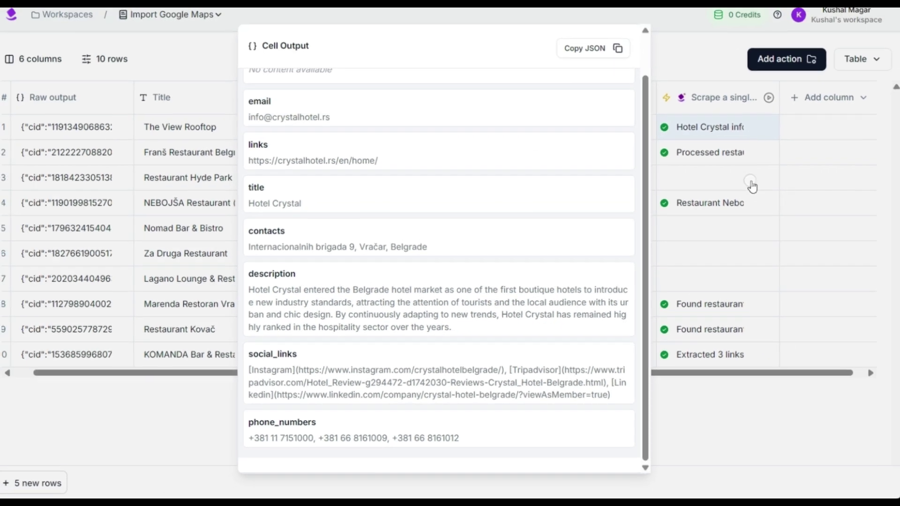
Examine the scraped website details of Za Druga Restaurant, including its links, contacts, description, social links and phone numbers.
click(751, 187)
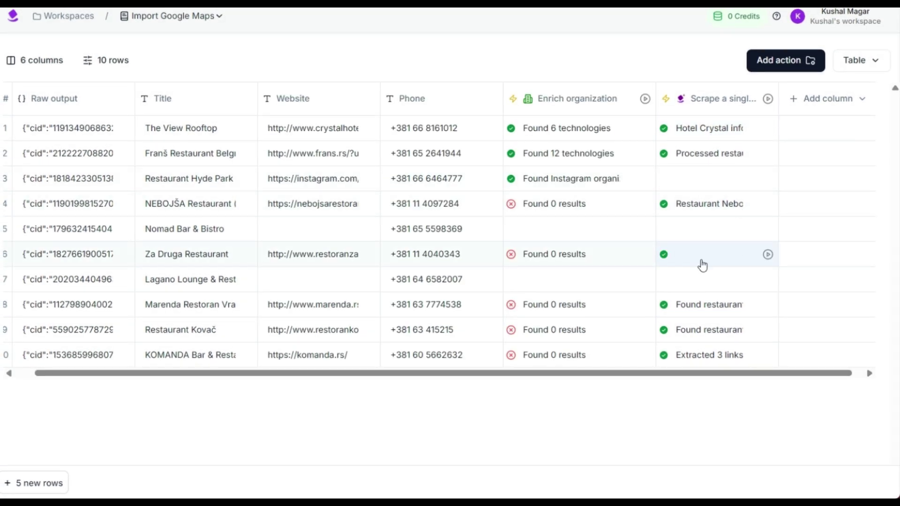
click(710, 264)
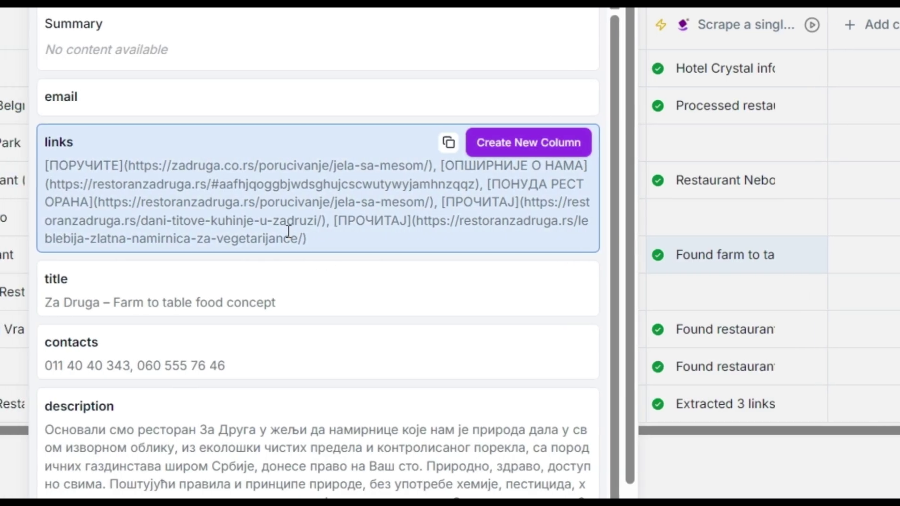
scroll(288, 231, down, 3)
scroll(302, 370, down, 3)
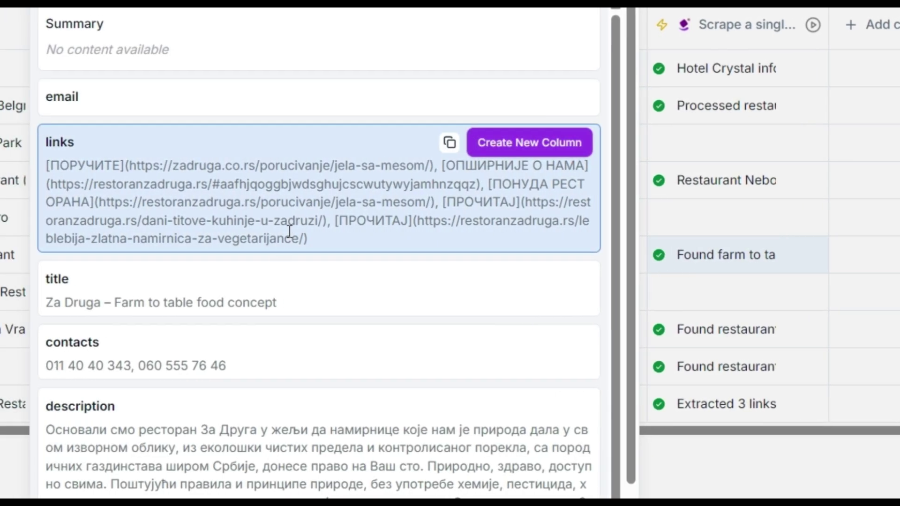
scroll(290, 231, down, 2)
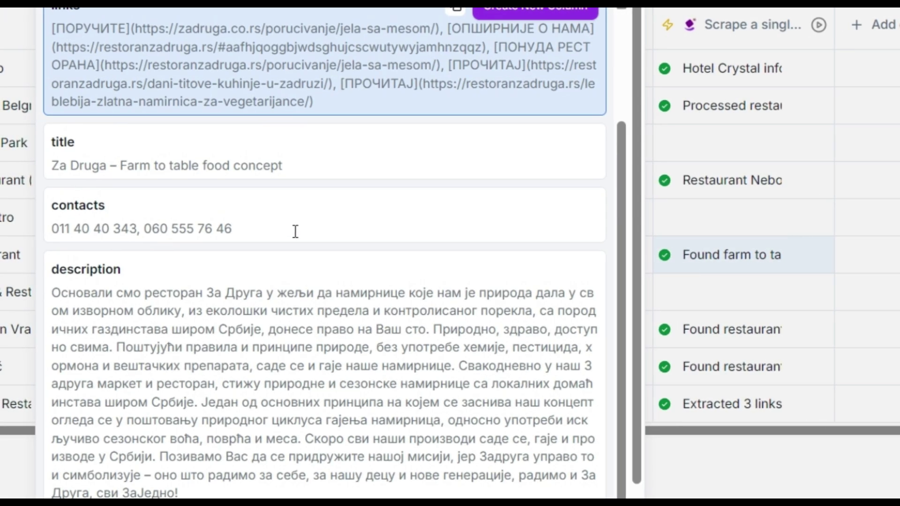
scroll(297, 374, down, 3)
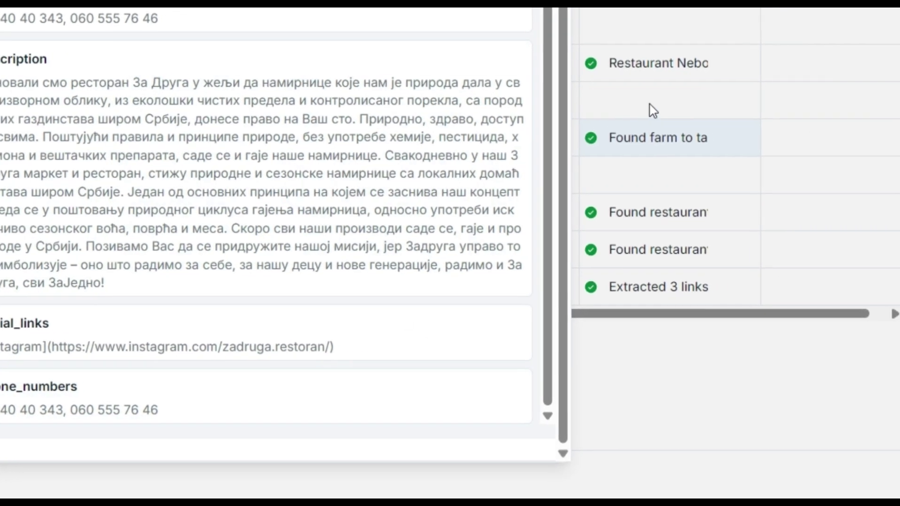
click(715, 142)
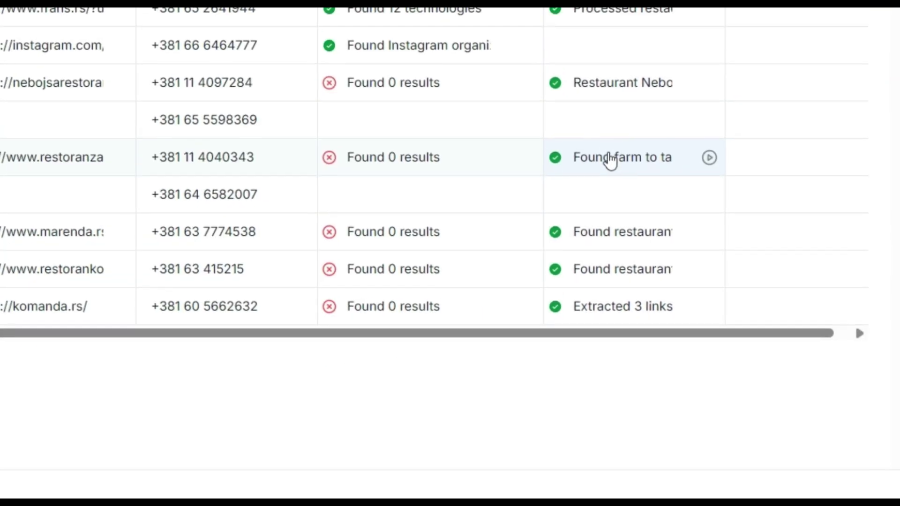
click(708, 108)
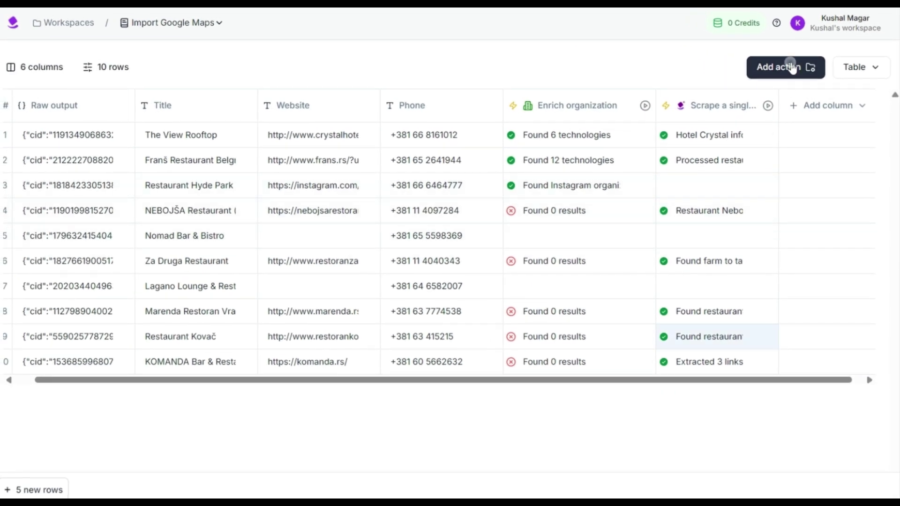
Add a Web Research Agent action instructed to find negative reviews about bad service, mismanagement and slow orders, providing date, reviewer and exact review.
click(791, 67)
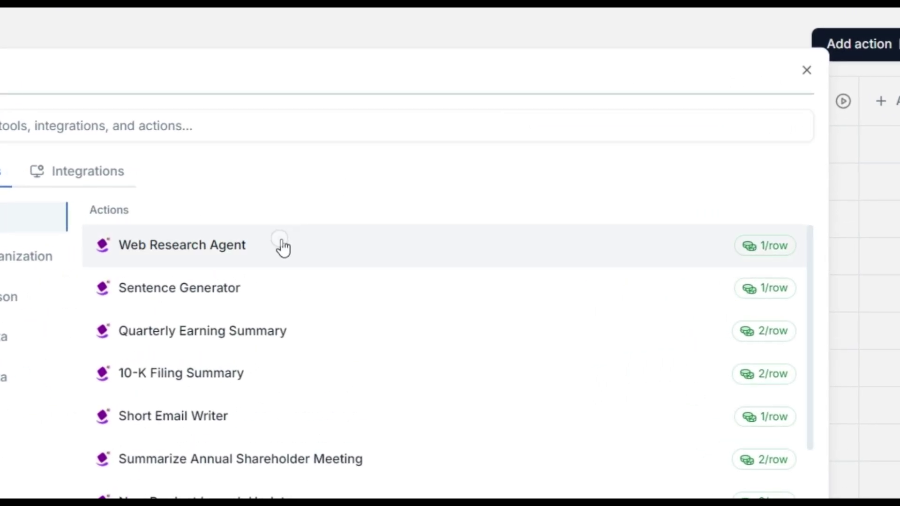
click(283, 245)
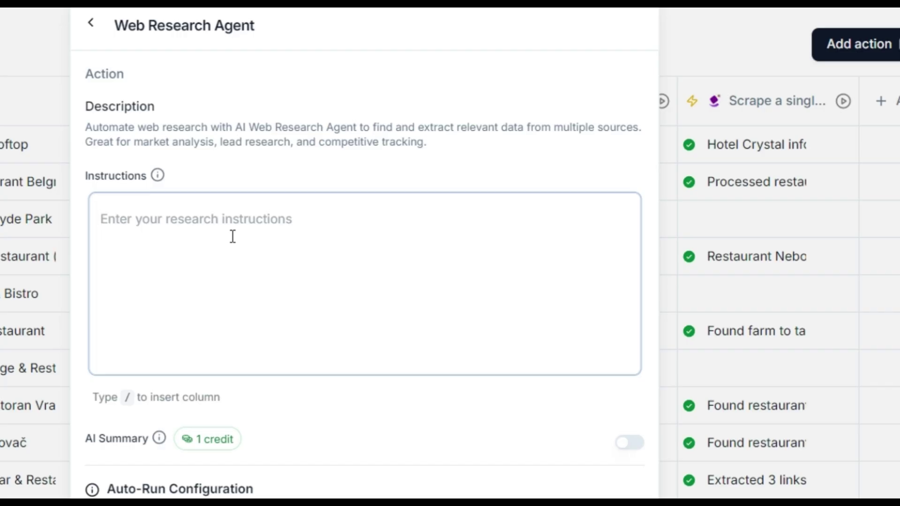
text(Find negative reviews of customers complaining about bad service, mismanagement, slow orders. Provide date, reviewer, and exact review)
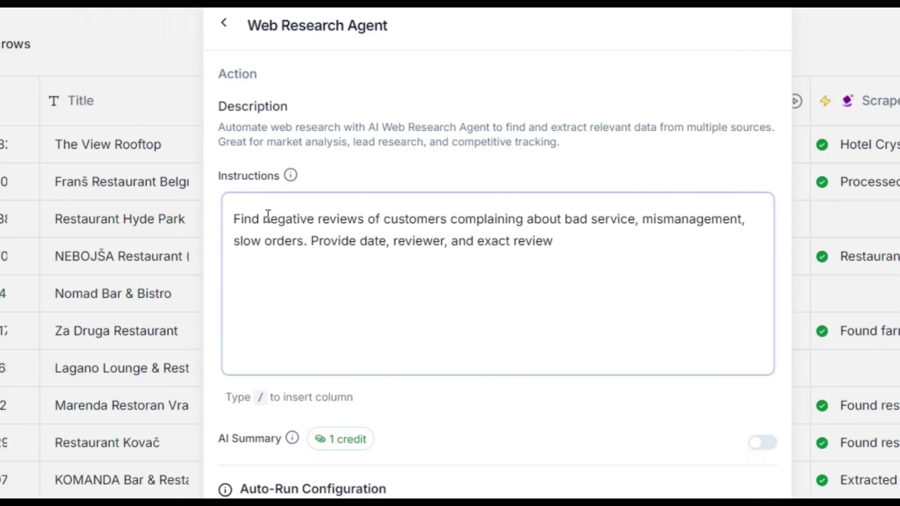
click(236, 217)
click(474, 219)
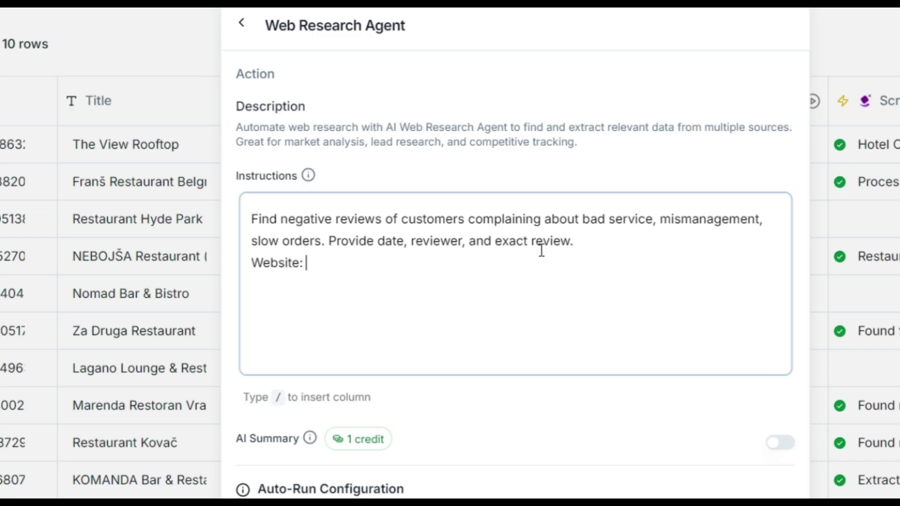
Reference the Website column as "Website" and the Raw output's url field as "Maps URL" in the research instructions.
scroll(541, 250, down, 5)
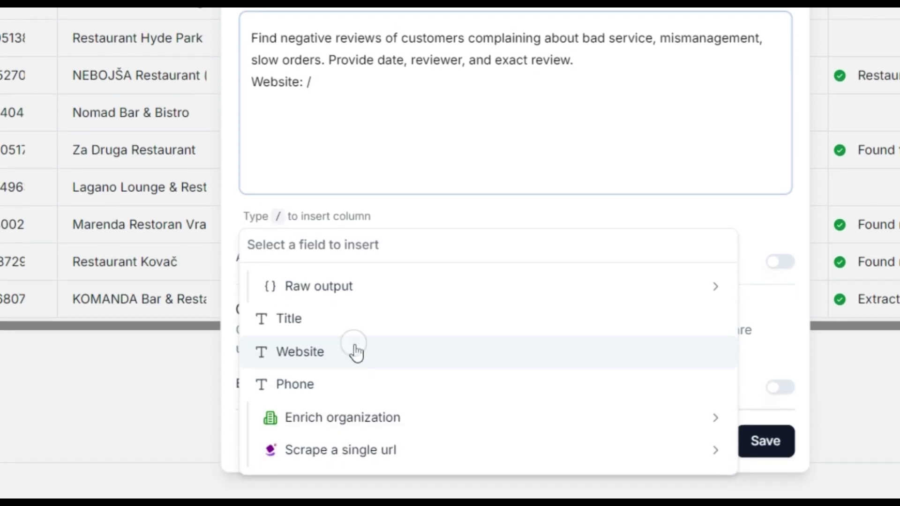
click(353, 352)
text(Maps URL: /)
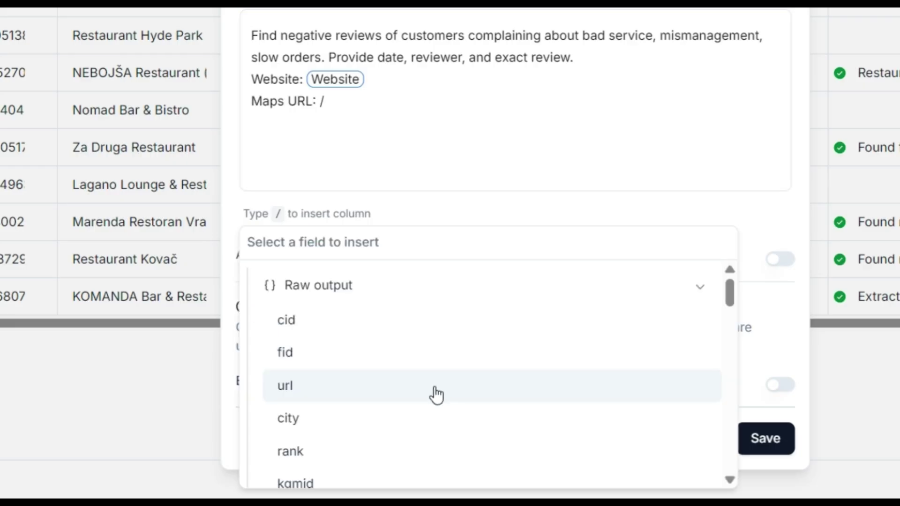
click(435, 392)
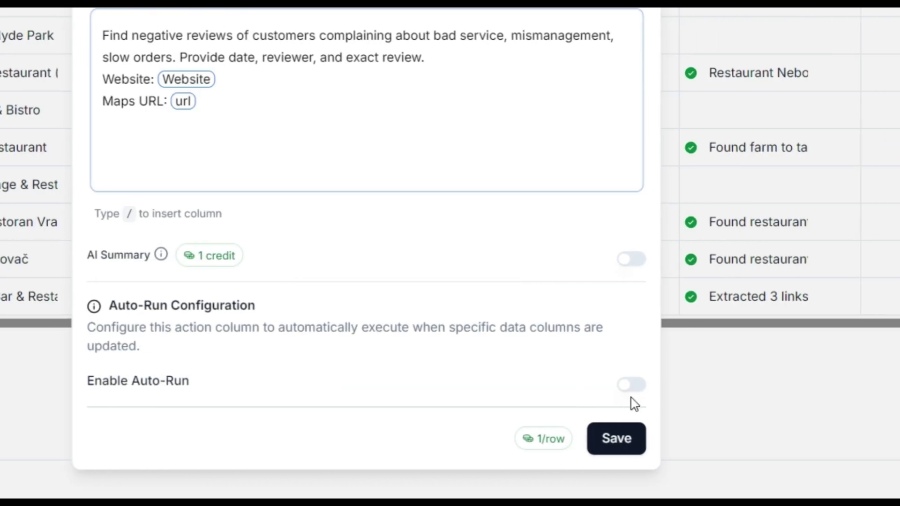
Enable auto-run triggered by the Website column, save the web research action, and run its column for all rows.
click(781, 384)
scroll(453, 358, down, 4)
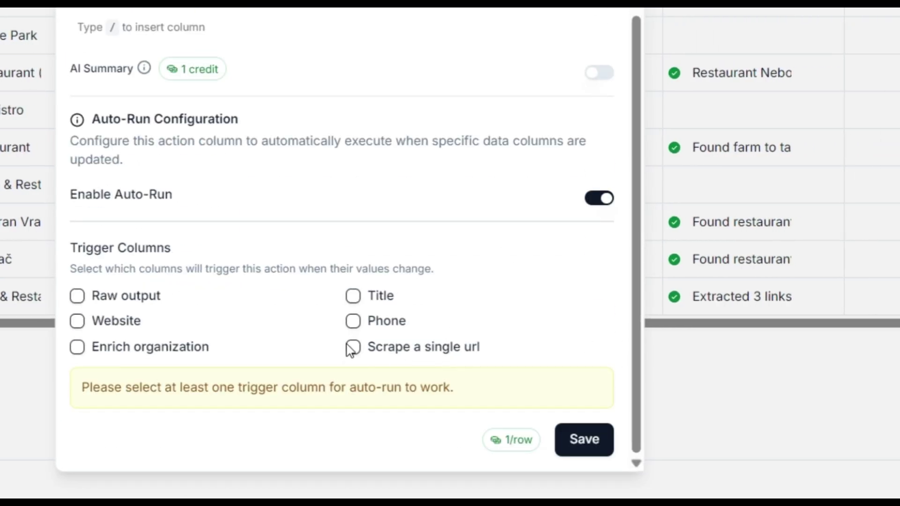
click(77, 321)
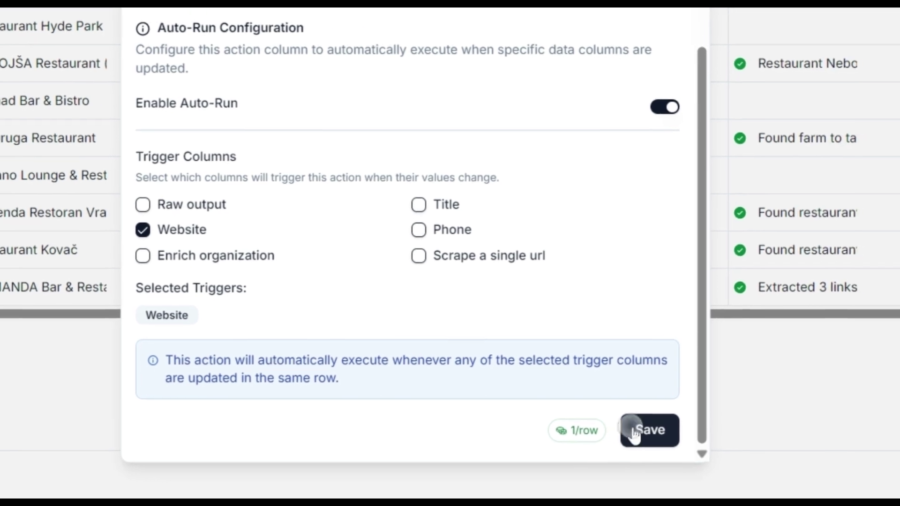
click(632, 428)
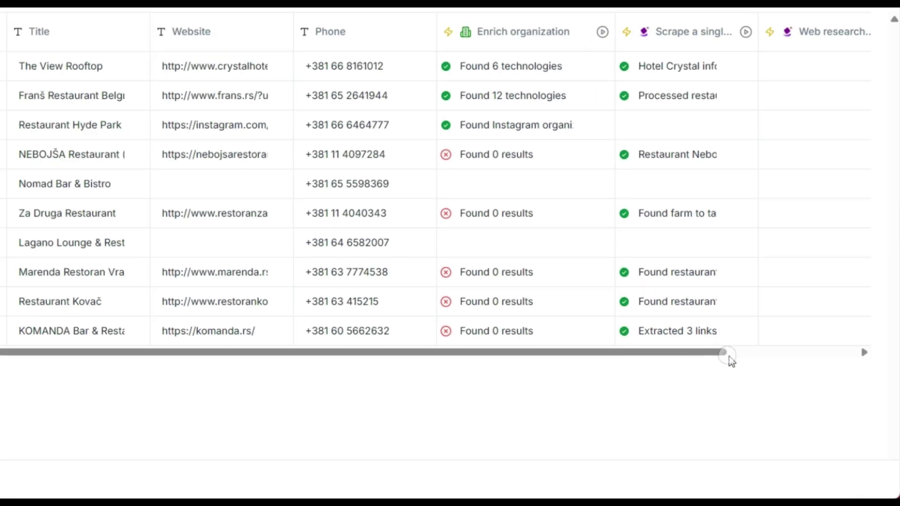
click(756, 96)
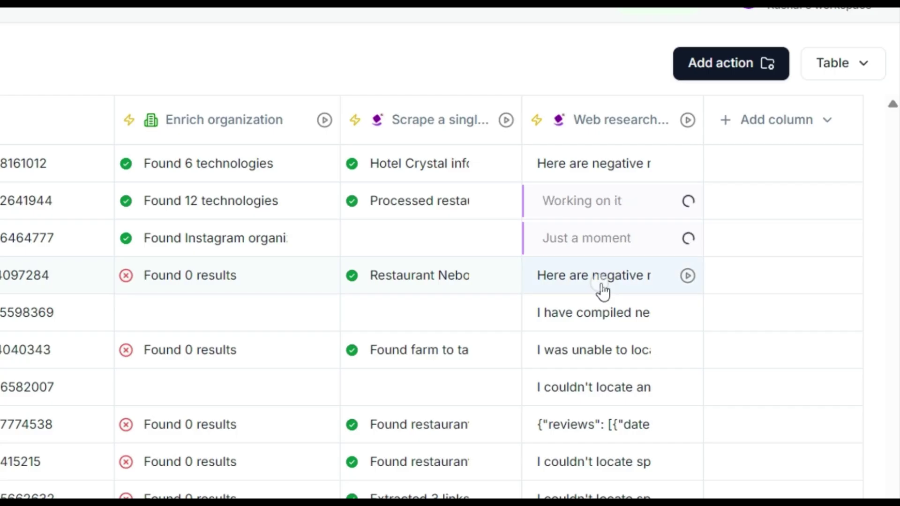
Examine the negative customer reviews in the web research output for NEBOJŠA Restaurant.
click(602, 291)
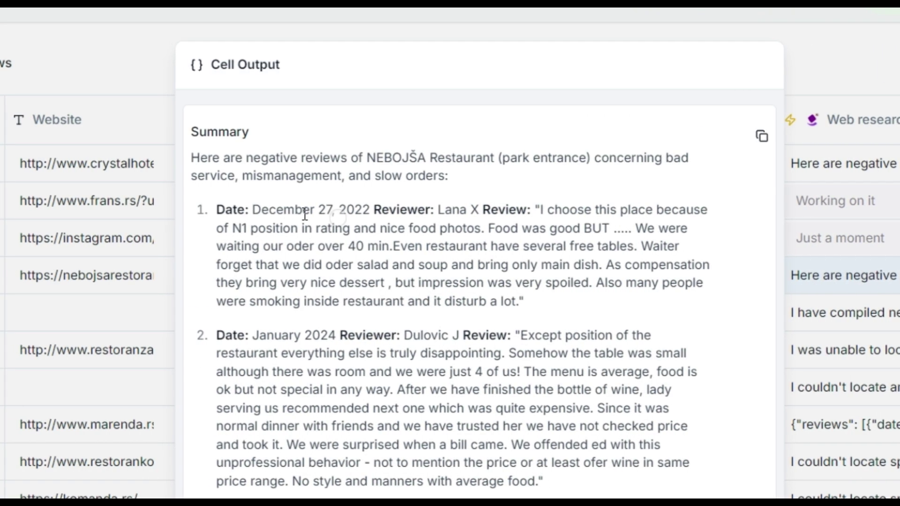
drag(296, 211, 514, 274)
drag(411, 356, 508, 463)
drag(296, 373, 451, 425)
double_click(454, 425)
click(868, 184)
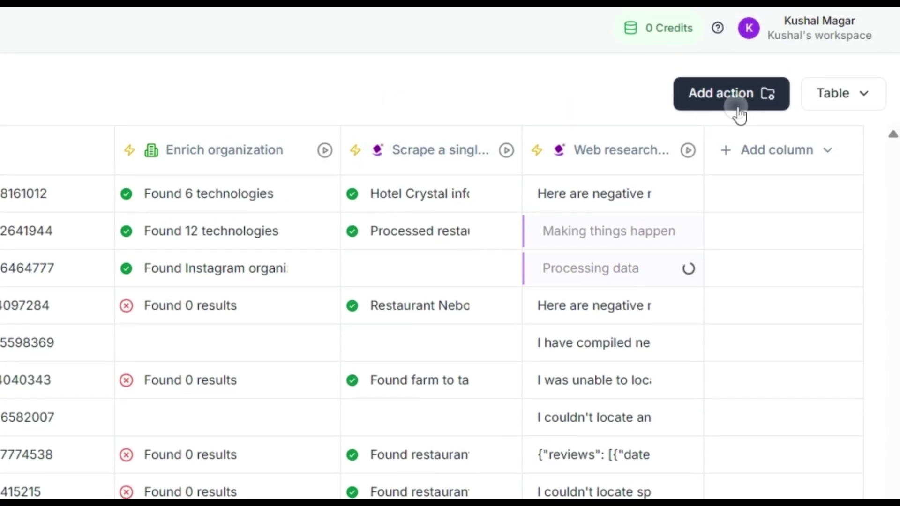
Add a Short Email Writer action prompting for a short restaurant sales email using negative reviews, a closing custom demo offer, and an example email.
click(738, 110)
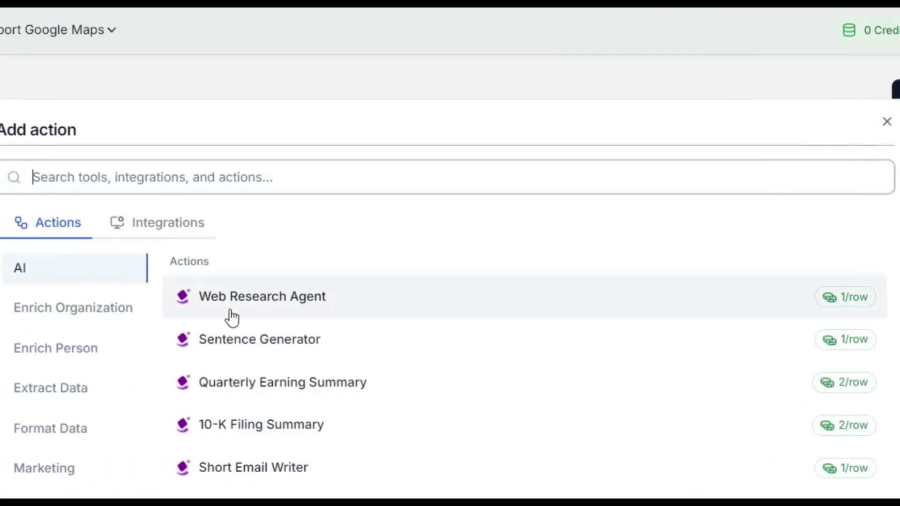
click(376, 373)
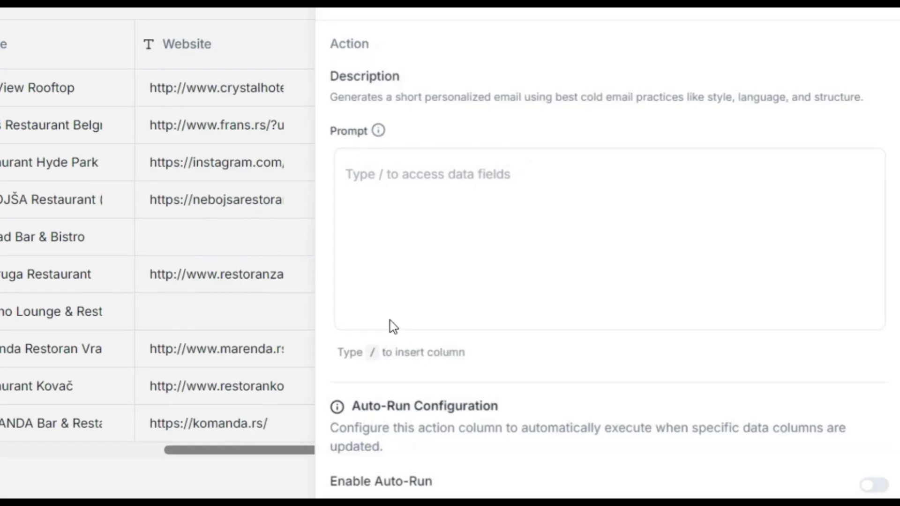
click(418, 189)
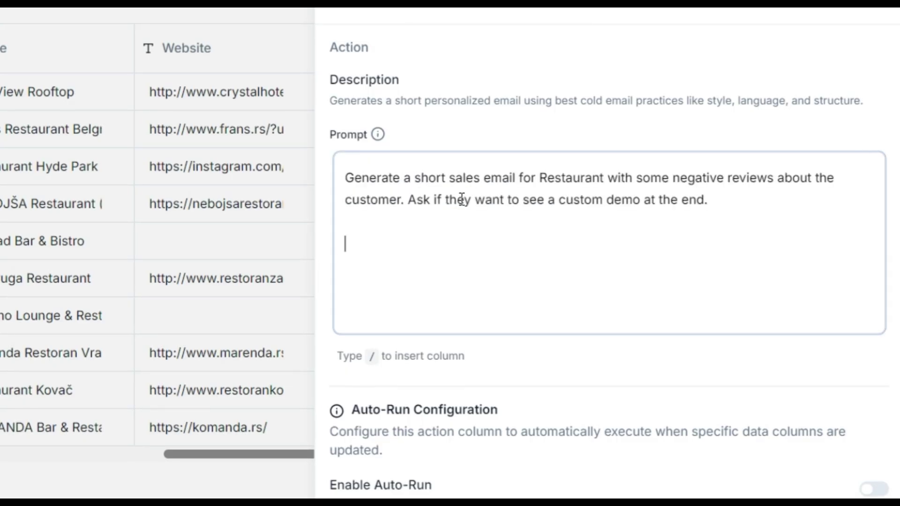
text(Negative reviews .)
text(/)
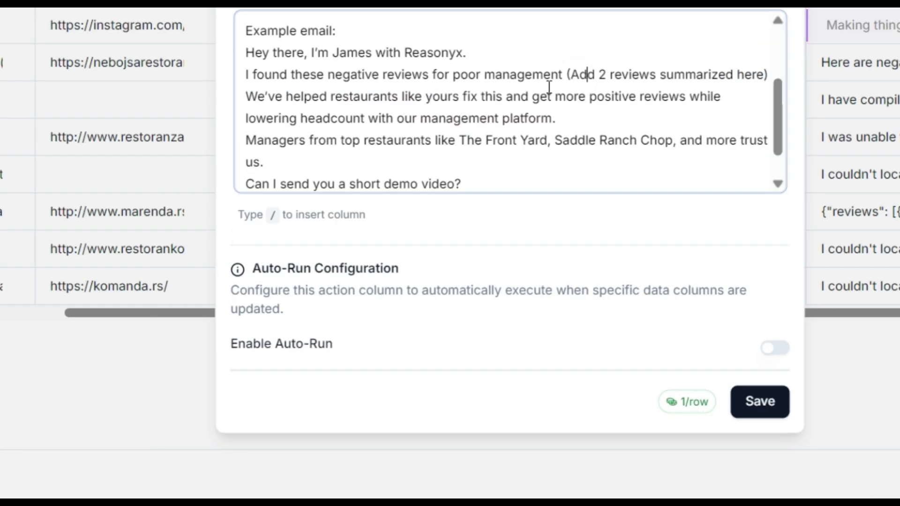
scroll(443, 167, down, 1)
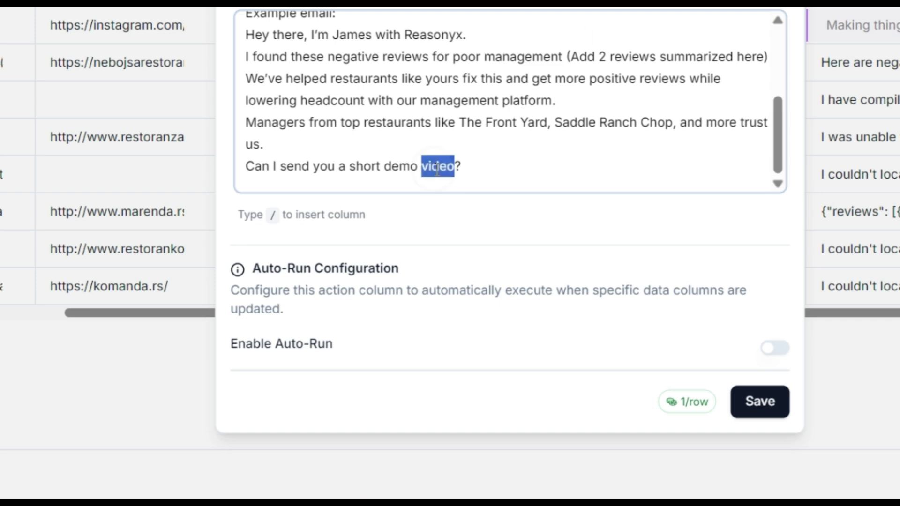
Enable auto-run triggered by the Web research agent column, save the email writer action, and run its column for all rows.
click(774, 348)
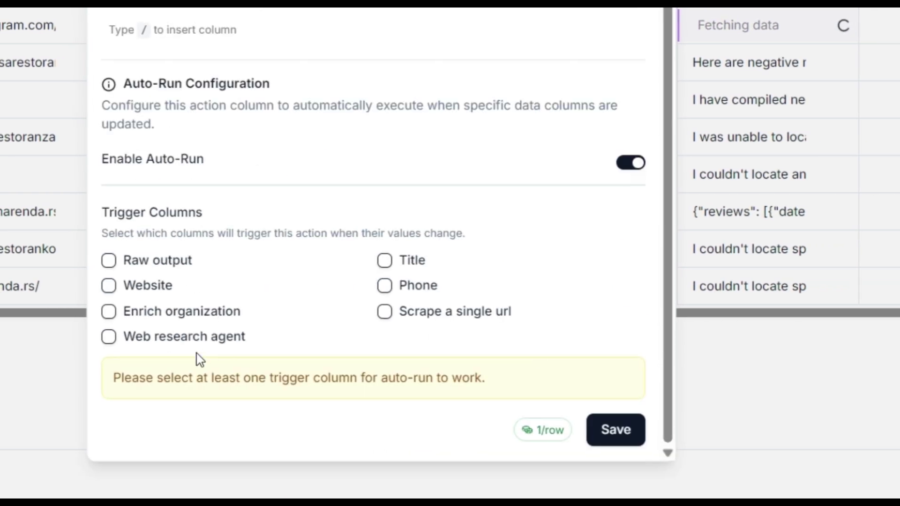
click(188, 337)
scroll(558, 434, down, 2)
click(595, 429)
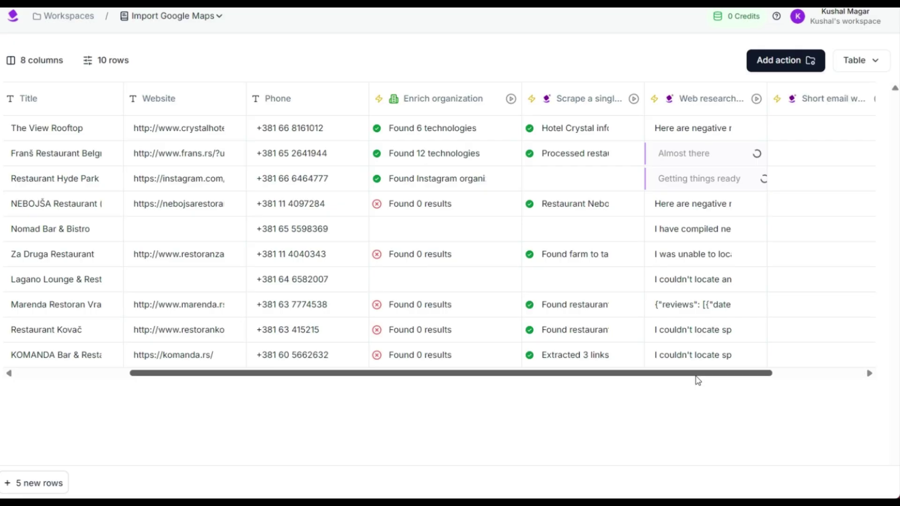
drag(696, 375, 792, 375)
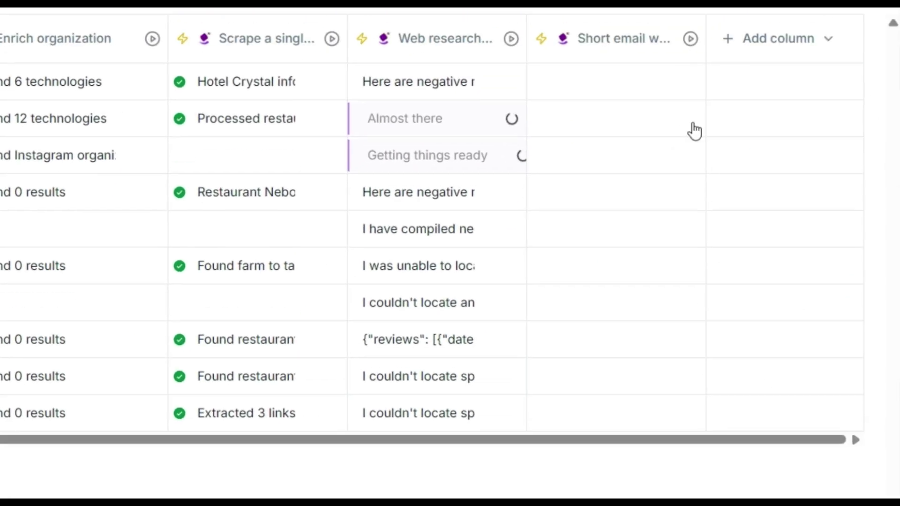
click(757, 99)
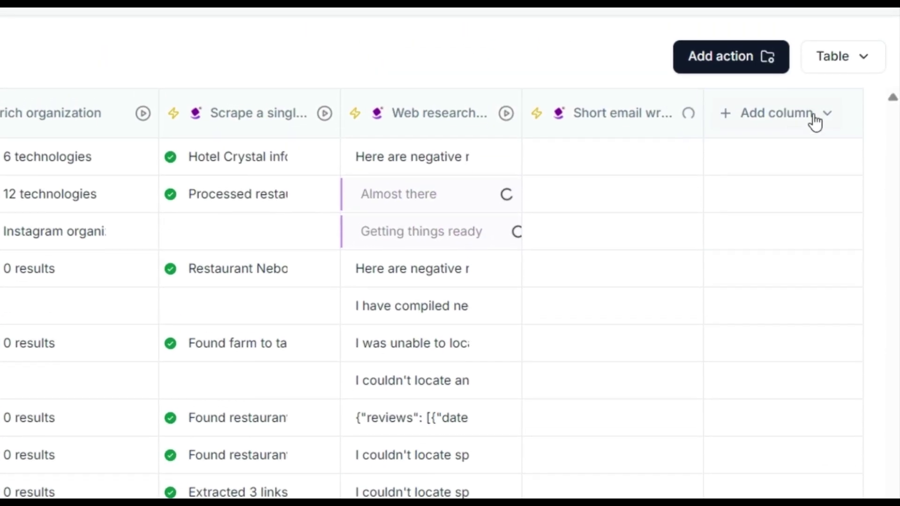
Read the generated sales emails for The View Rooftop and Restaurant Hyde Park.
click(611, 167)
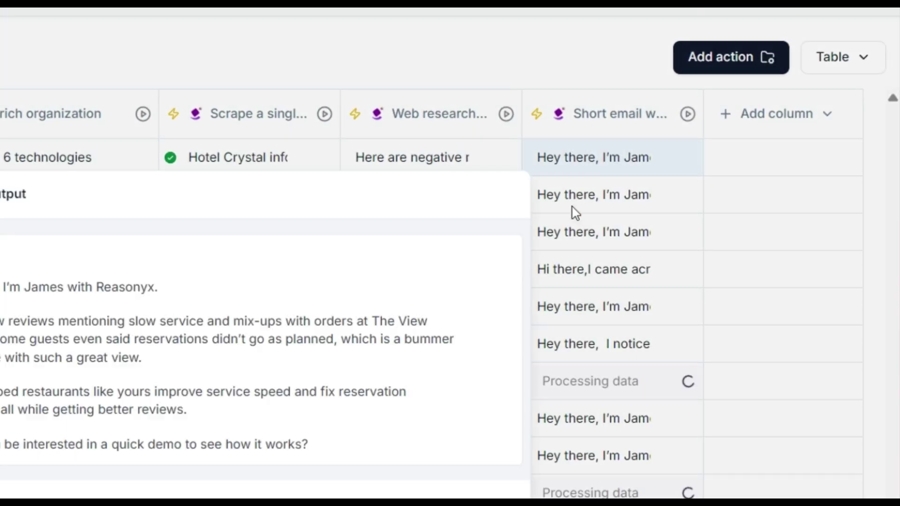
drag(271, 341, 355, 373)
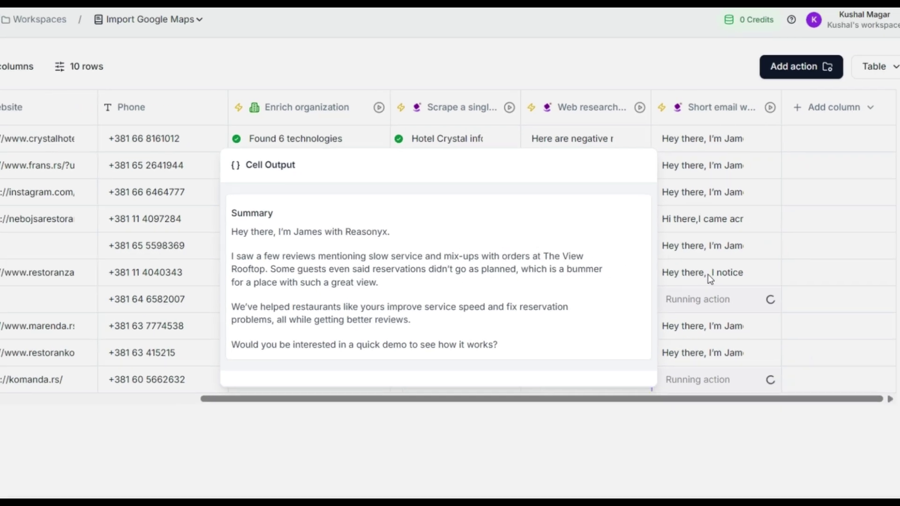
click(776, 346)
click(786, 237)
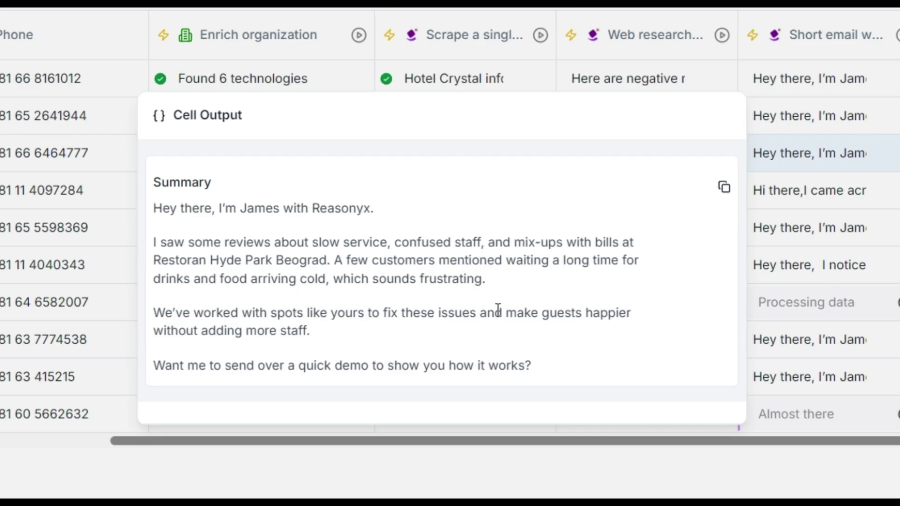
click(835, 278)
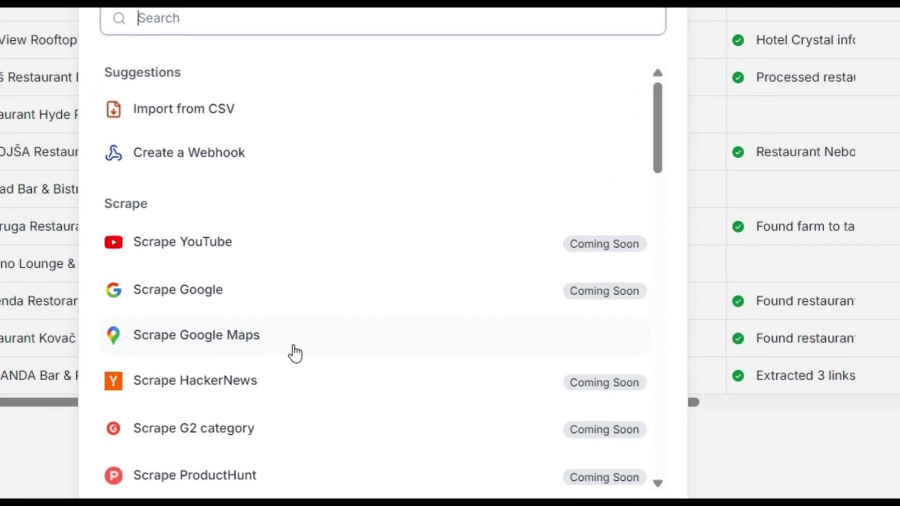
Scrape Google Maps for "restaurant" in Los Angeles with 5 results in English, and import the results into the table.
click(293, 347)
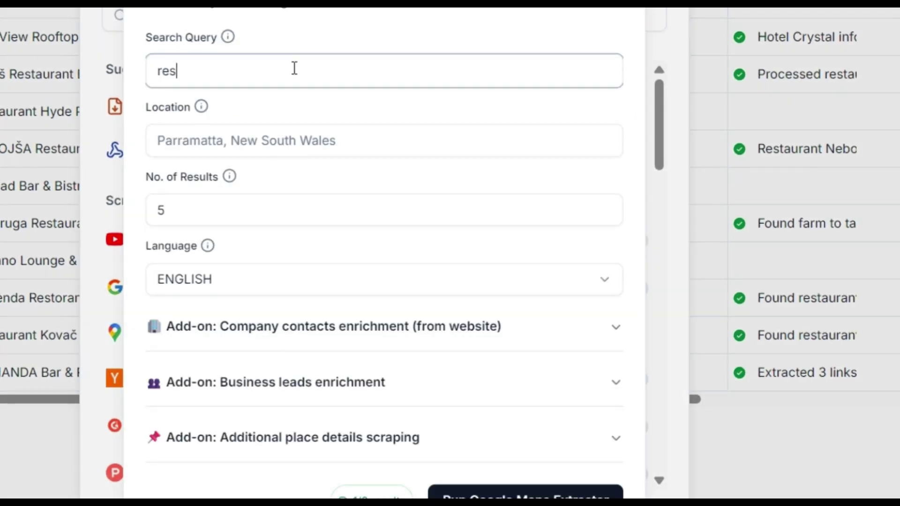
click(257, 143)
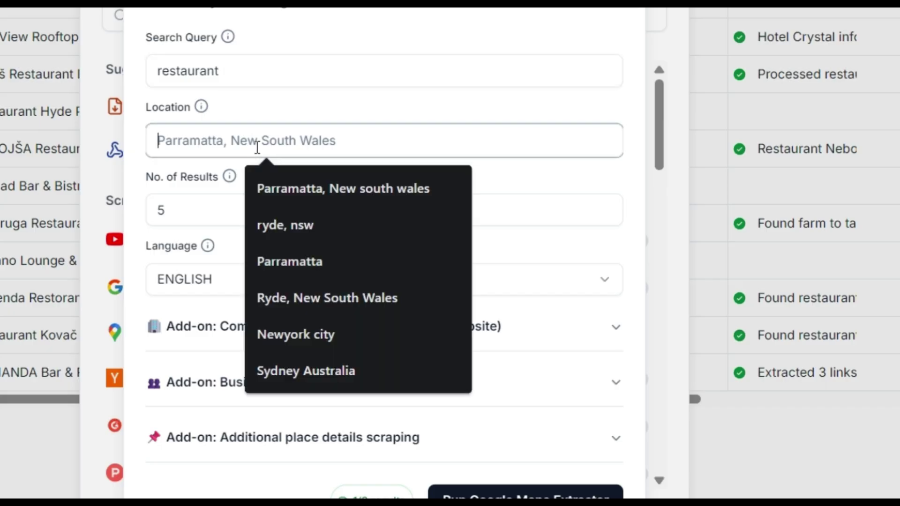
text(Los Angeles)
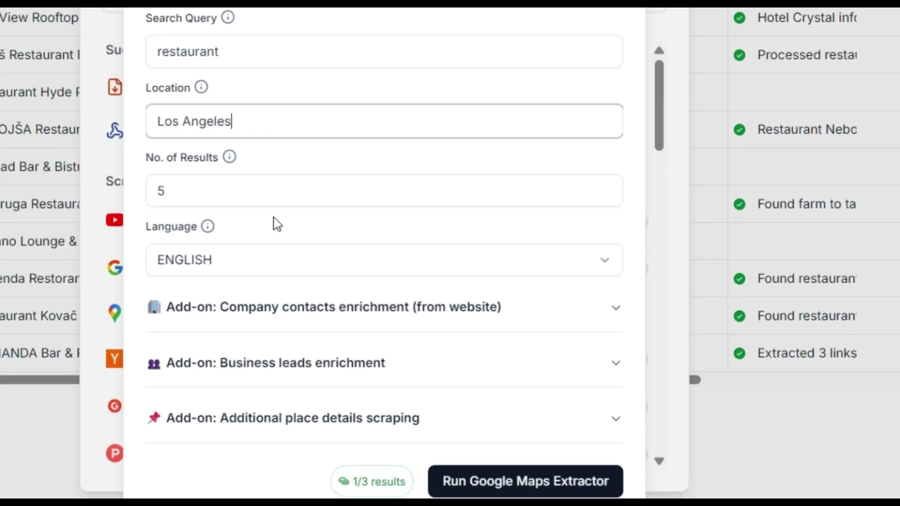
click(472, 493)
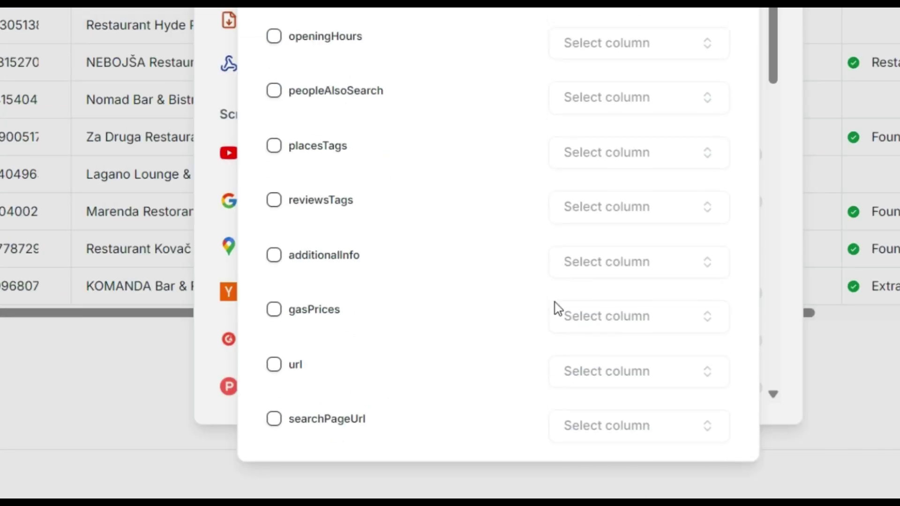
scroll(558, 309, down, 7)
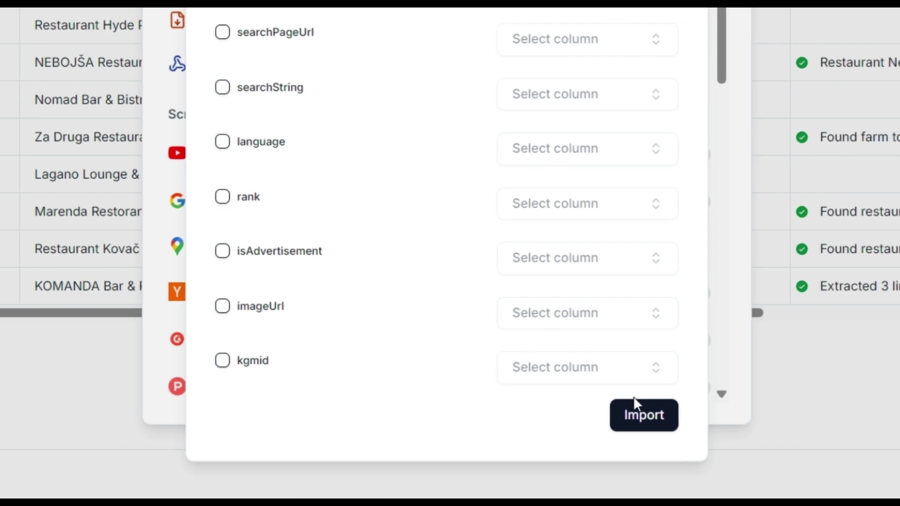
click(695, 415)
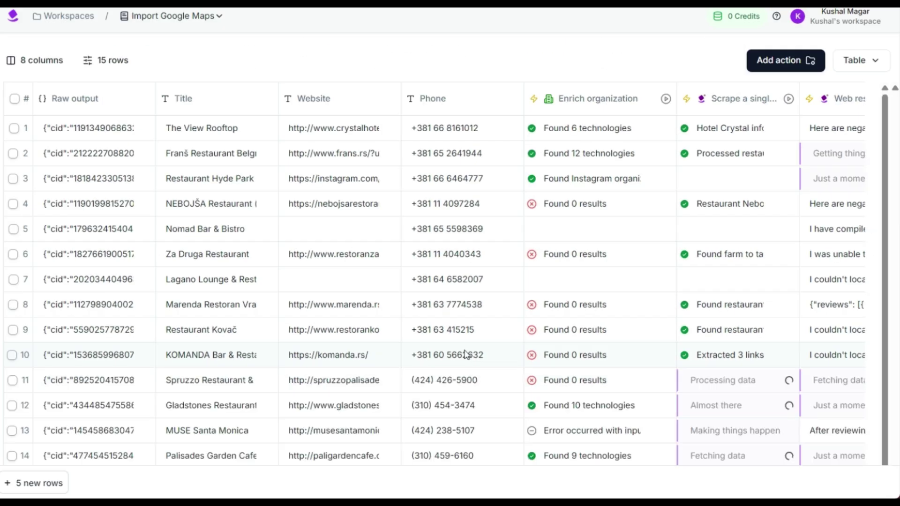
Read the negative customer reviews in the web research output for the newly imported Spires restaurant.
scroll(451, 328, down, 1)
scroll(450, 328, right, 3)
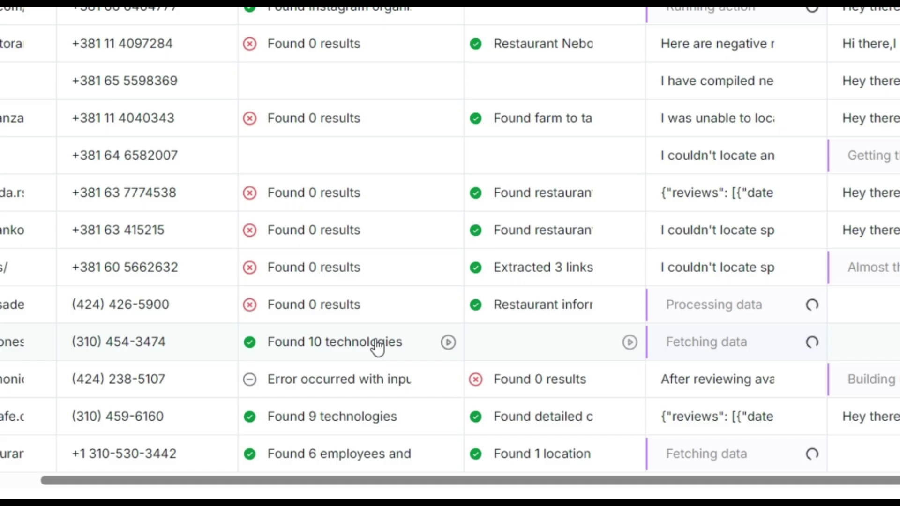
click(629, 342)
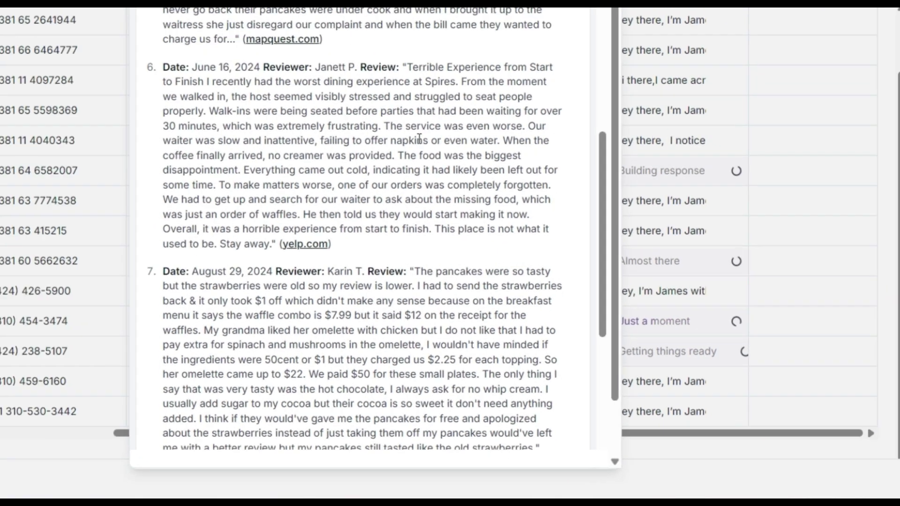
scroll(481, 197, up, 5)
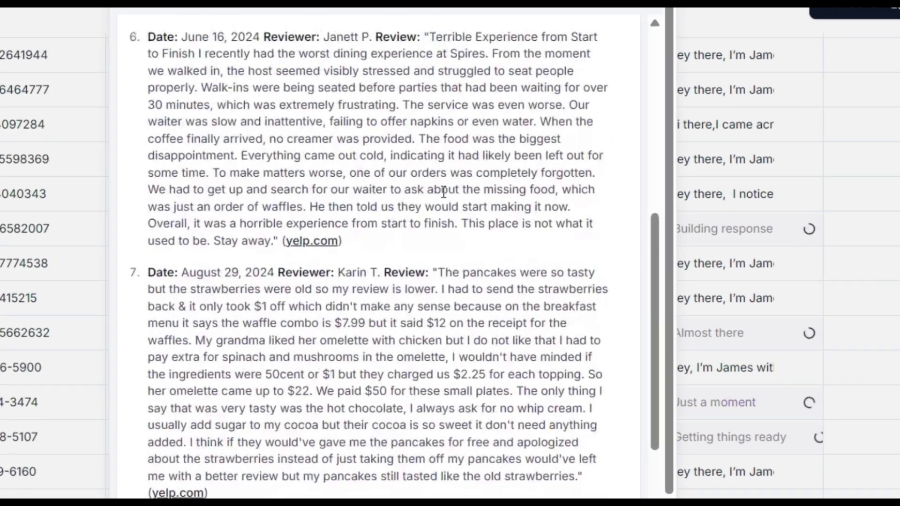
click(703, 104)
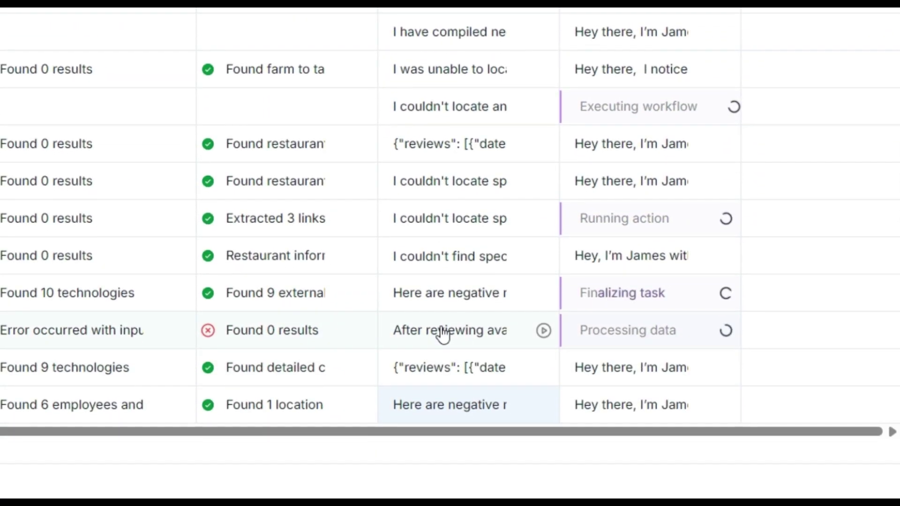
Read through the full web research output of negative reviews for Gladstones Restaurant.
click(457, 300)
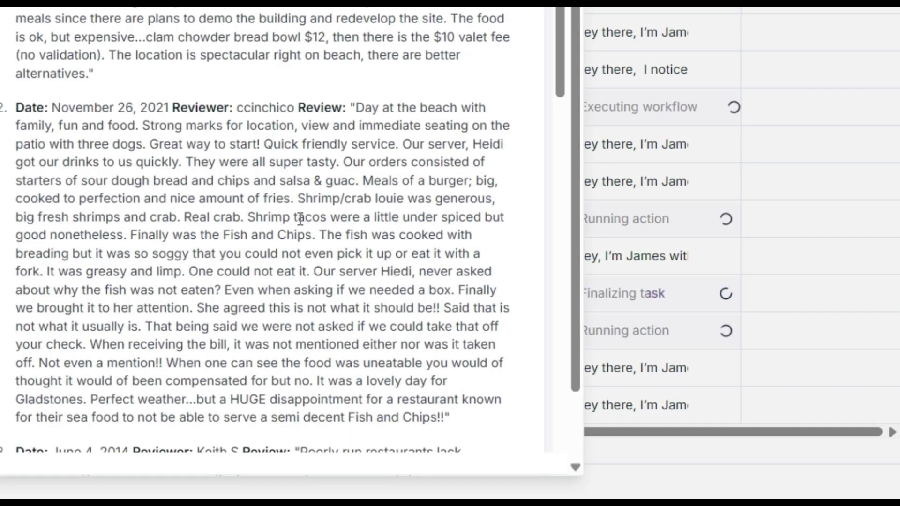
scroll(300, 219, down, 15)
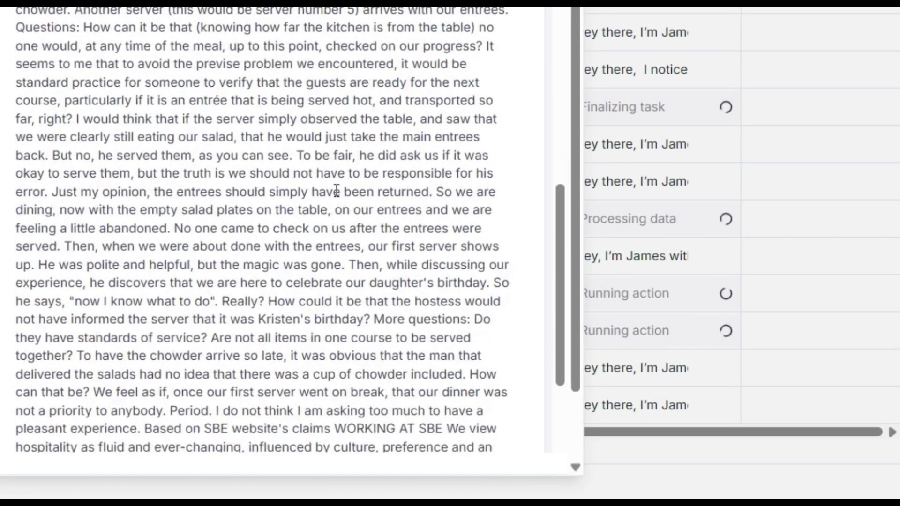
scroll(336, 191, down, 5)
click(627, 182)
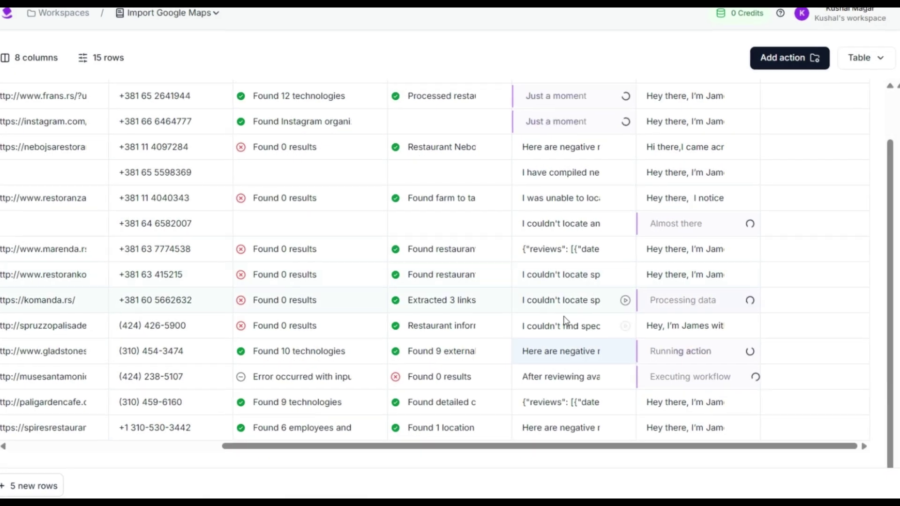
Check the web research summary for KOMANDA Bar & Restaurant and read the generated sales email for Palisades Garden Cafe.
click(569, 307)
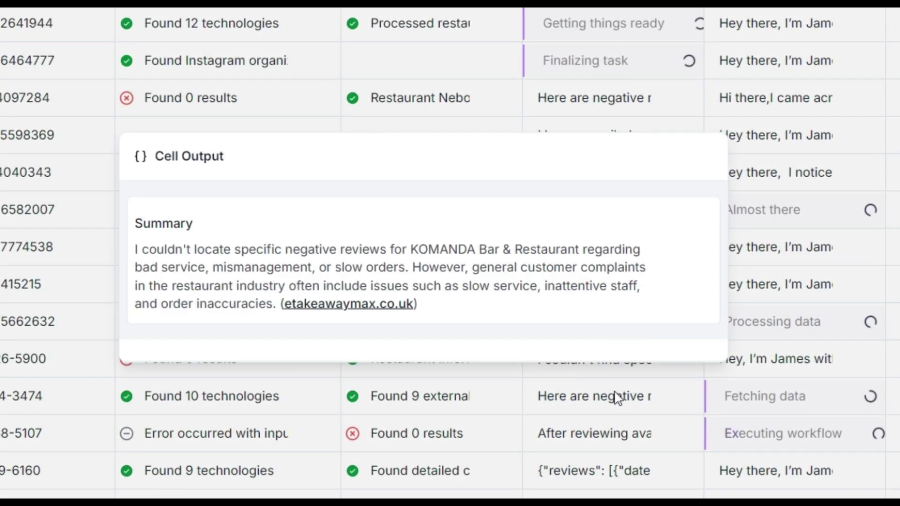
click(618, 399)
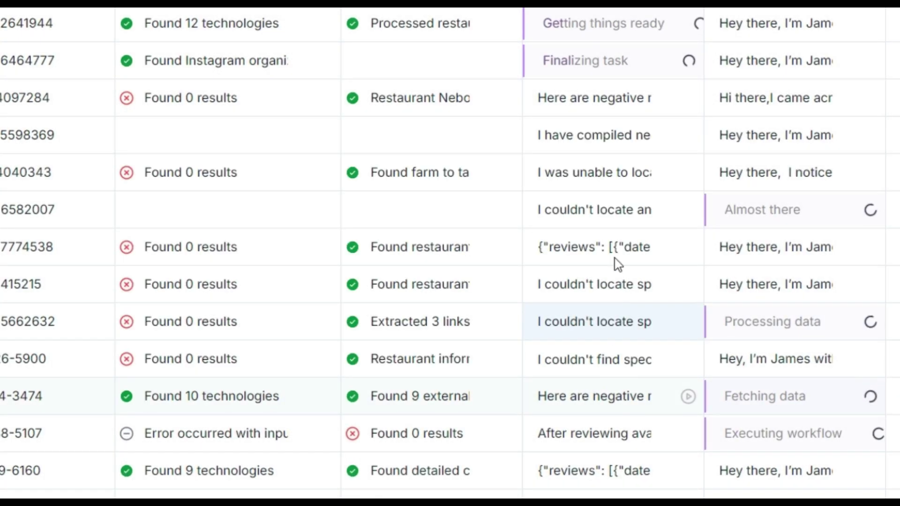
click(598, 294)
scroll(595, 257, down, 3)
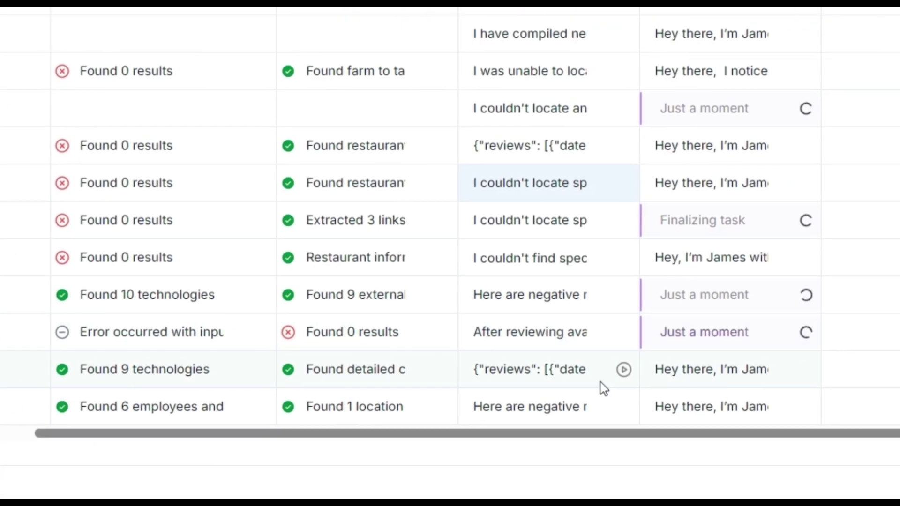
click(722, 383)
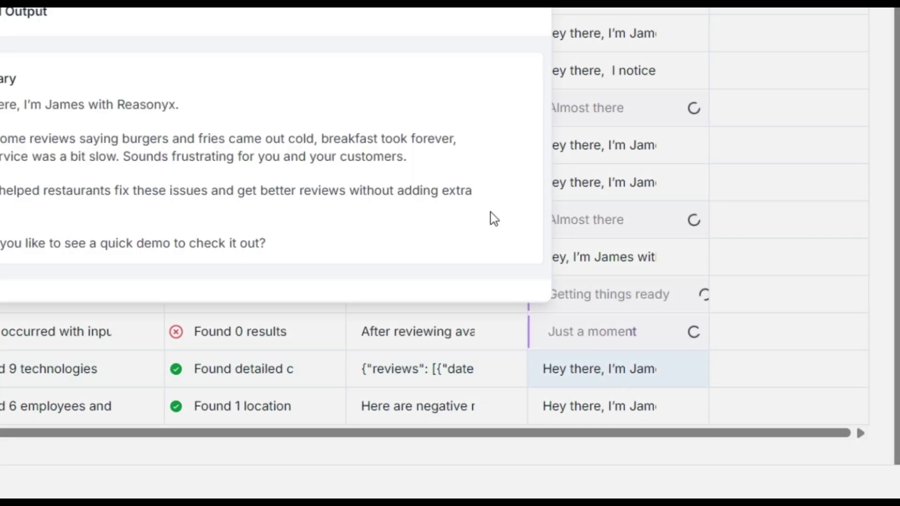